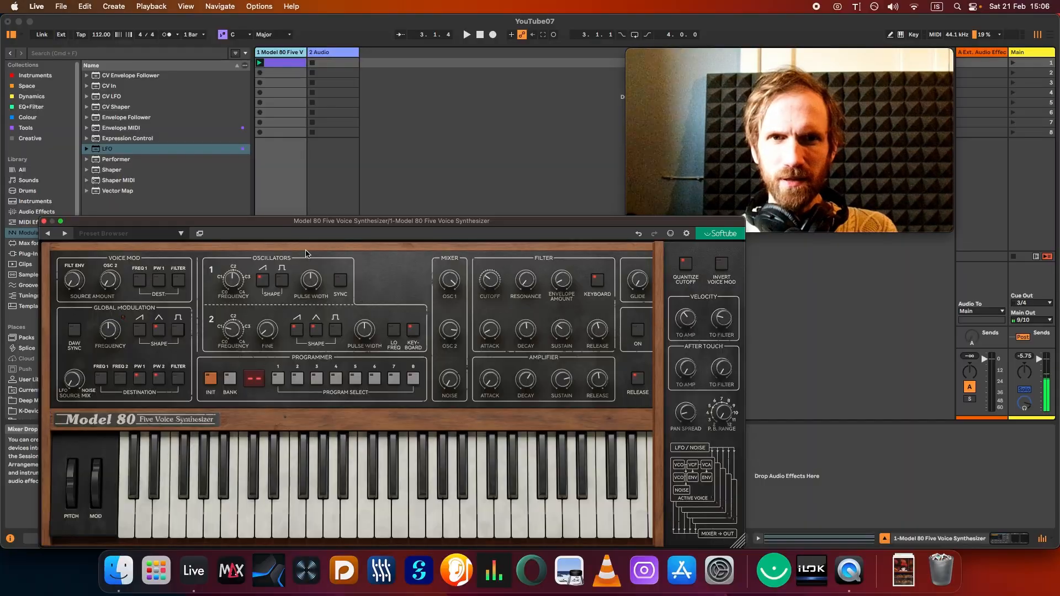
# - View the Model 80 synthesizer's interface and close its plug-in window to leave the track's device chain in view
pyautogui.moveTo(310, 223); pyautogui.dragTo(430, 223)
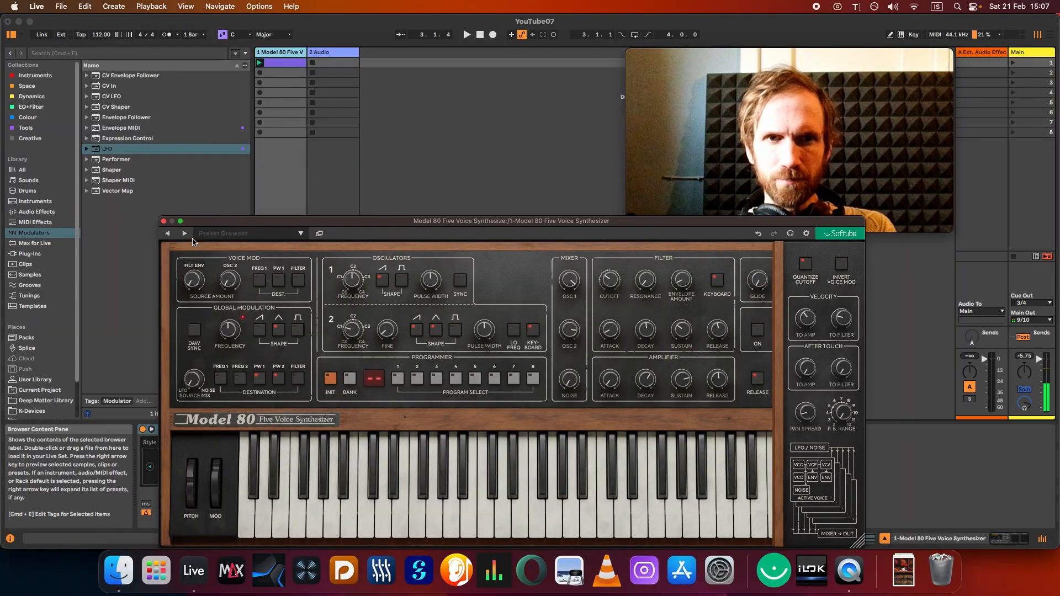
pyautogui.click(164, 222)
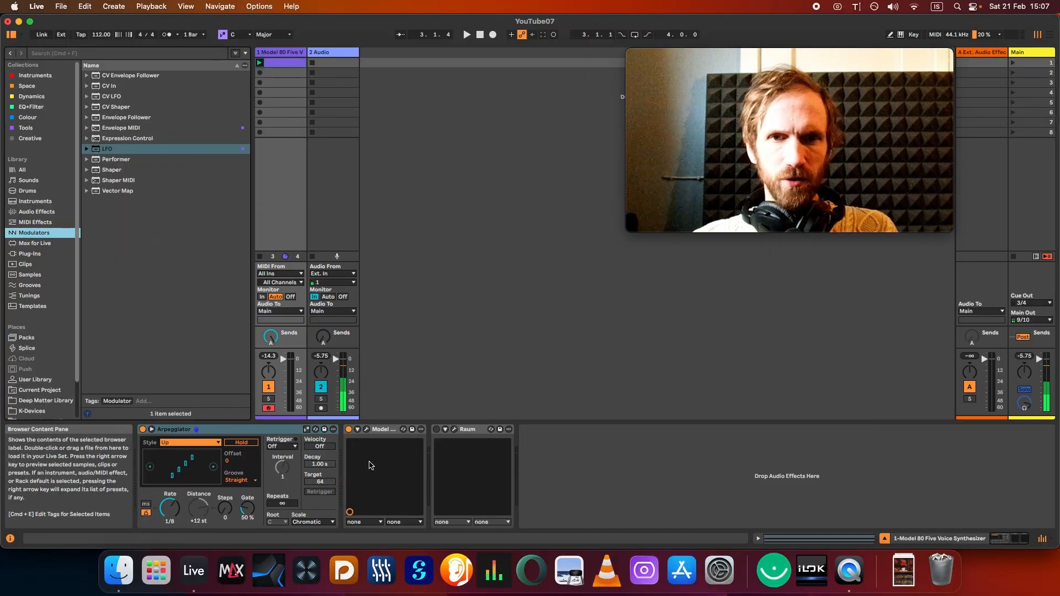
pyautogui.click(390, 433)
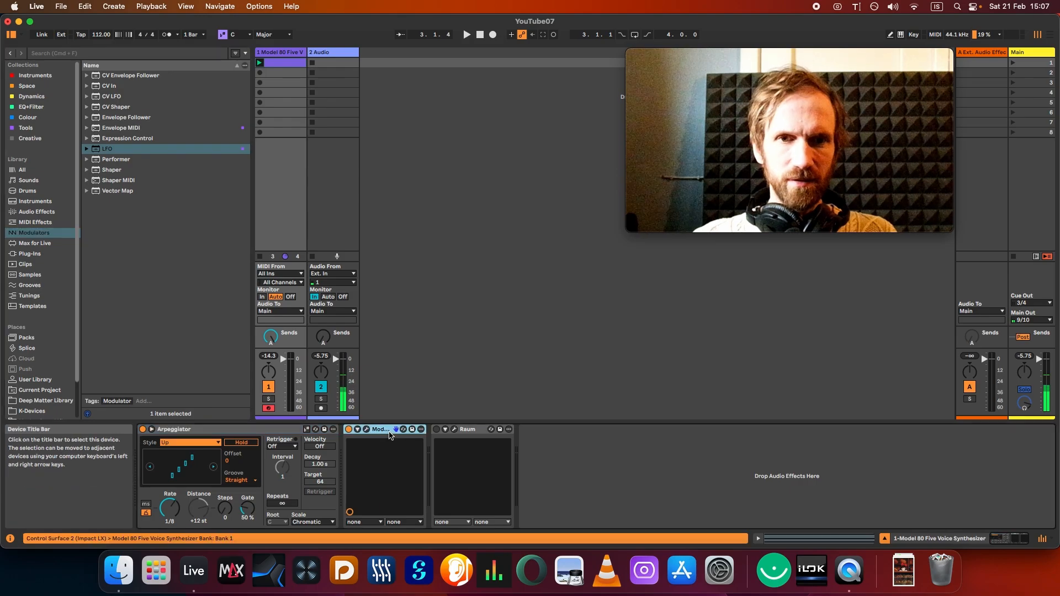
pyautogui.click(366, 430)
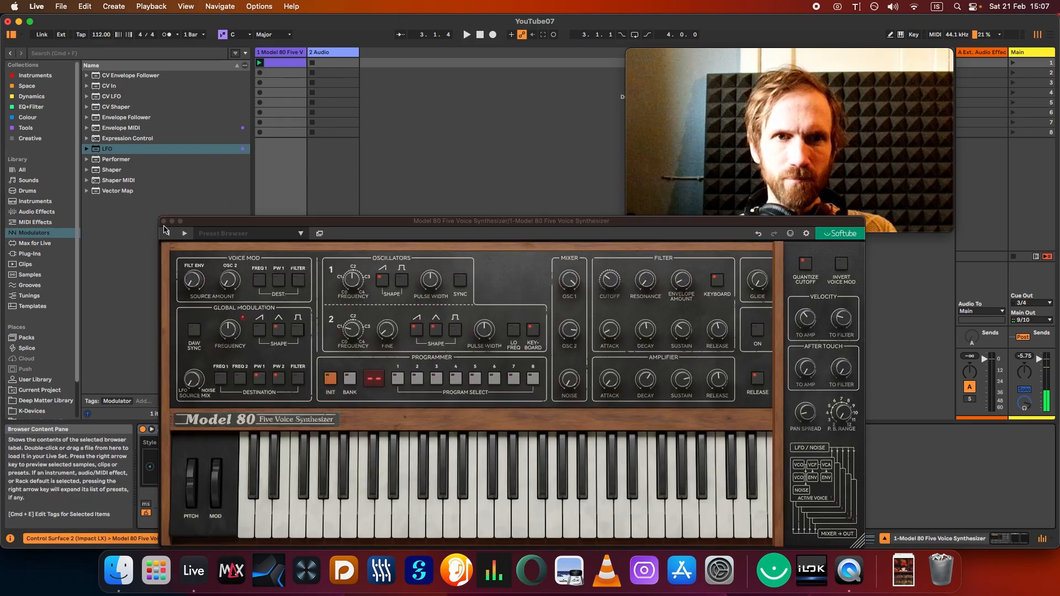
pyautogui.click(164, 221)
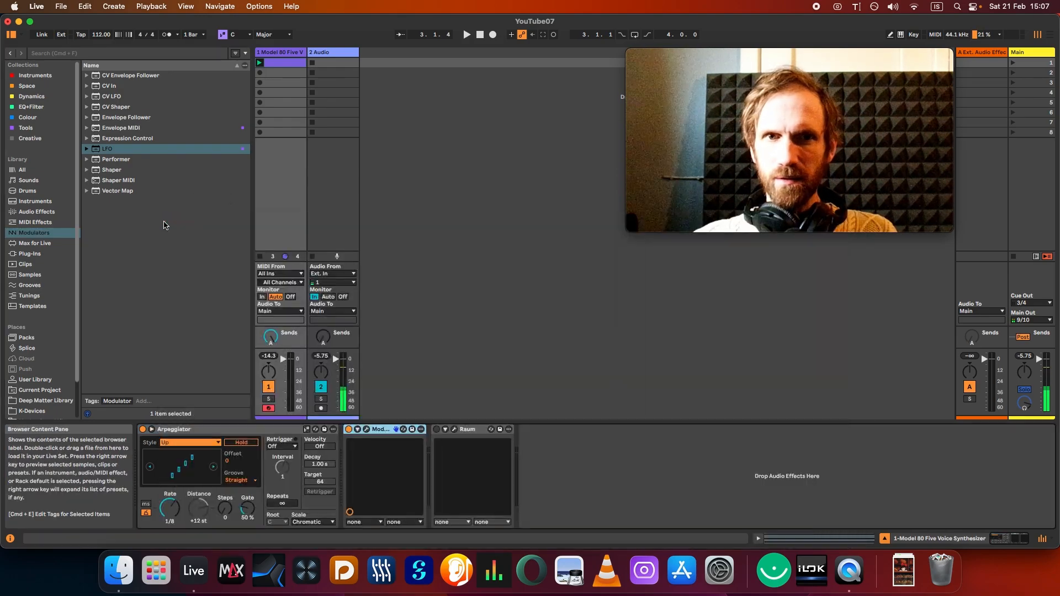
# - Play the clip on the Model 80 track and enable the Raum reverb in its device chain, closing Raum's window
pyautogui.click(260, 63)
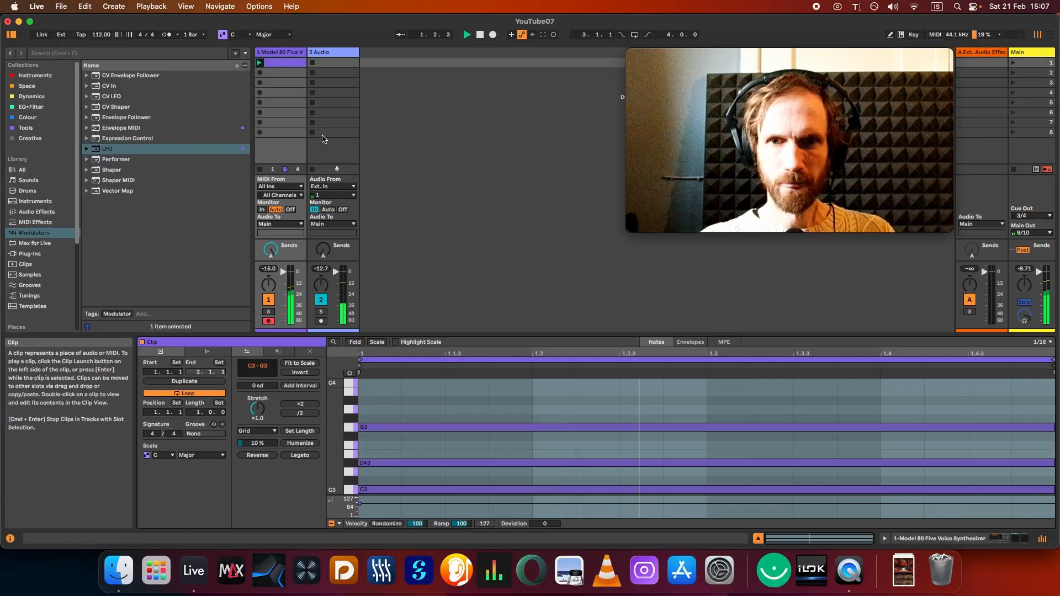
pyautogui.click(942, 539)
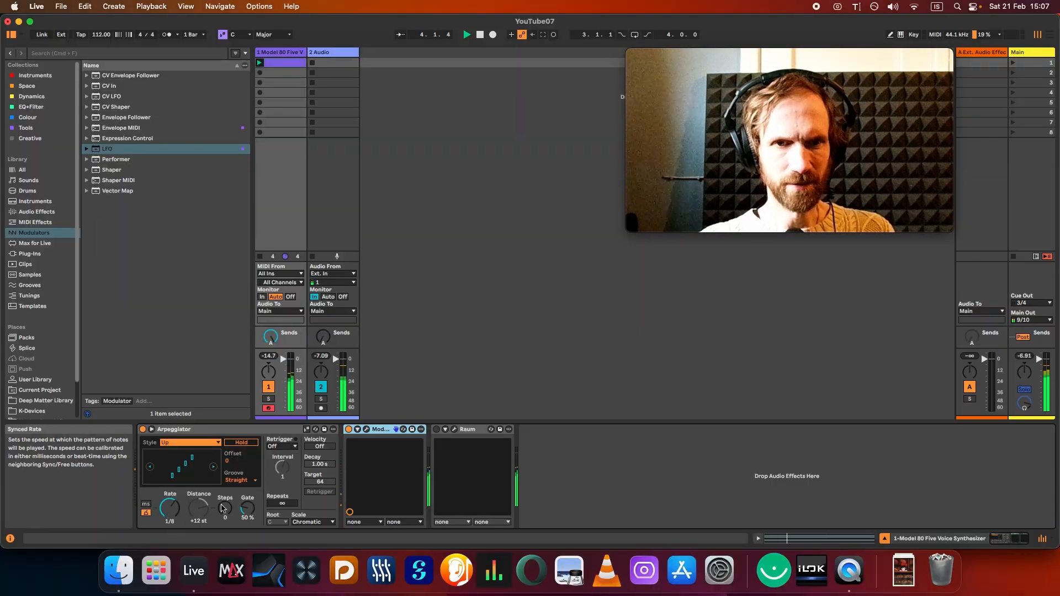
pyautogui.click(454, 429)
pyautogui.press('space')
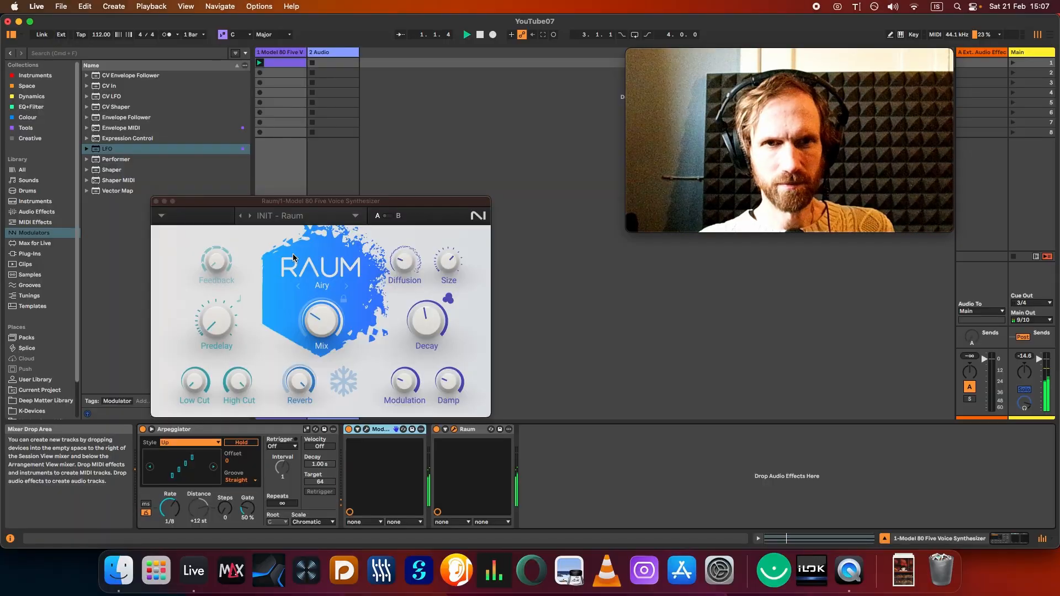
pyautogui.click(157, 201)
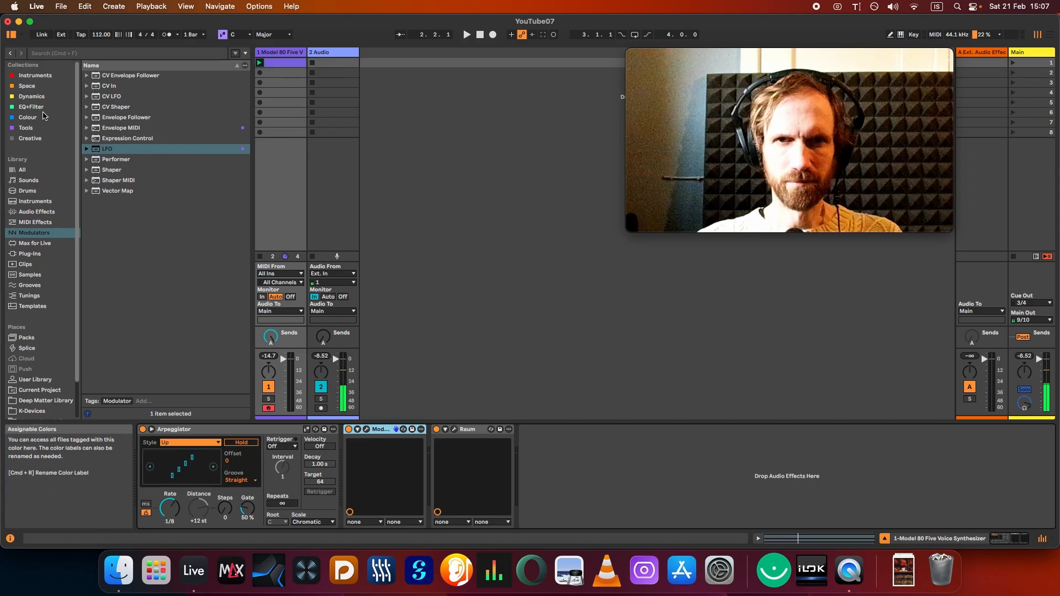
# - Insert the Random MIDI effect between the Arpeggiator and the Model 80 synthesizer
pyautogui.click(33, 128)
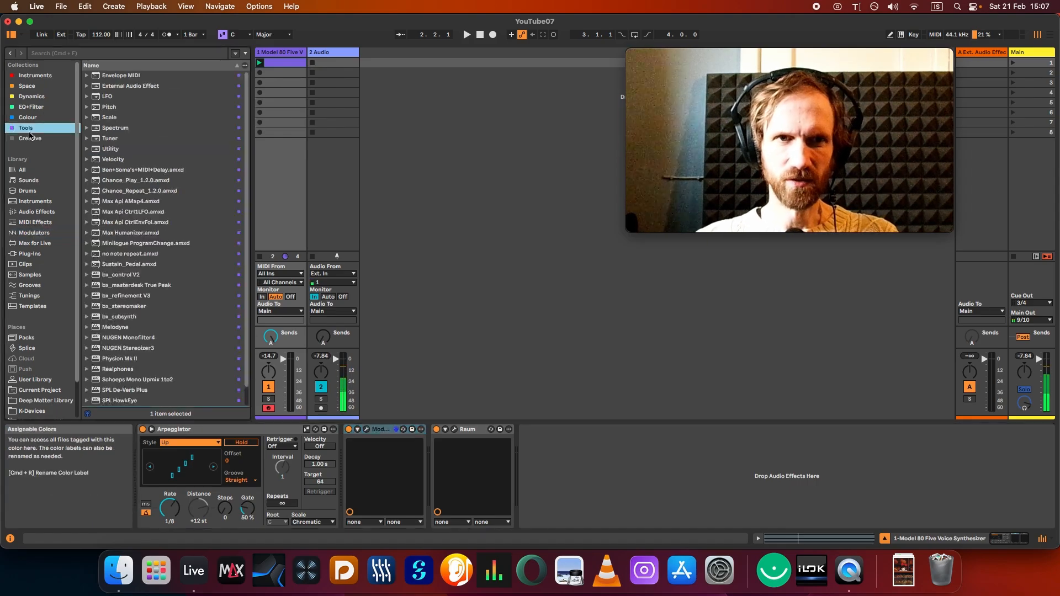
pyautogui.click(36, 223)
pyautogui.moveTo(114, 303); pyautogui.dragTo(346, 436)
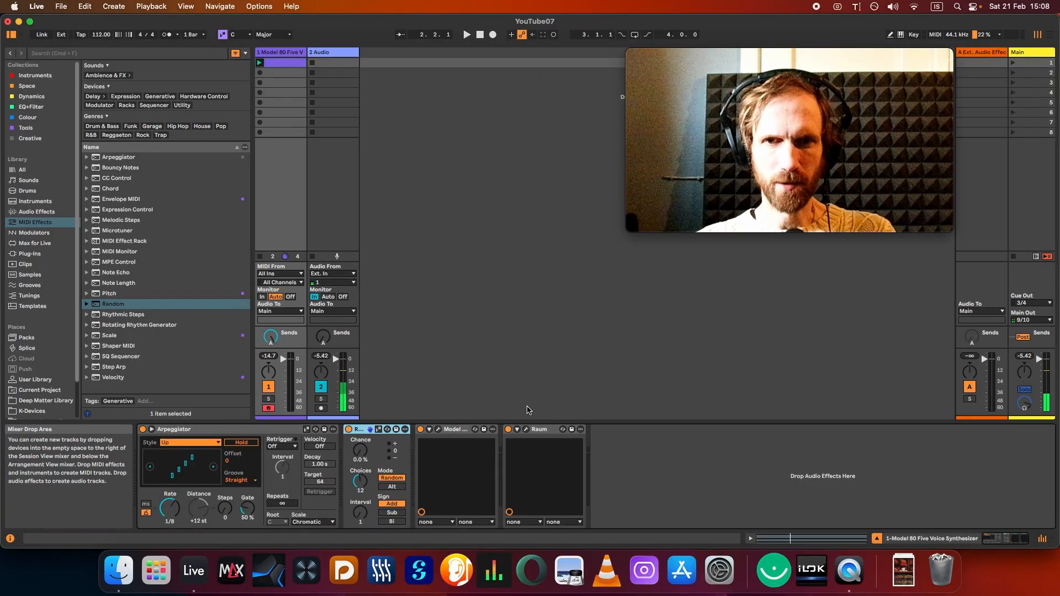
# - Set the Random device's Chance to 50 %
pyautogui.click(368, 464)
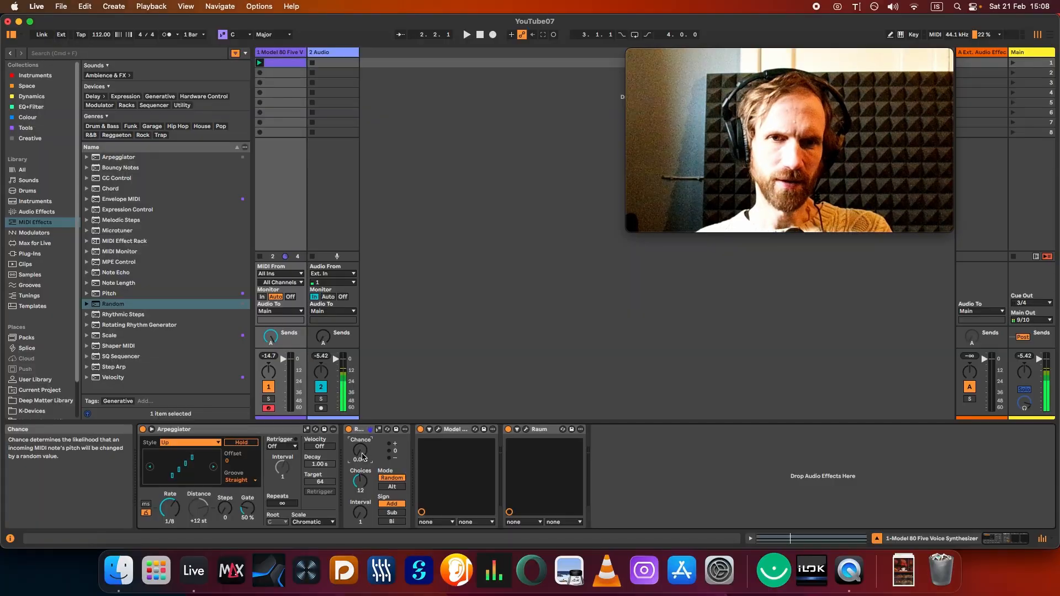
pyautogui.moveTo(365, 459); pyautogui.dragTo(365, 452)
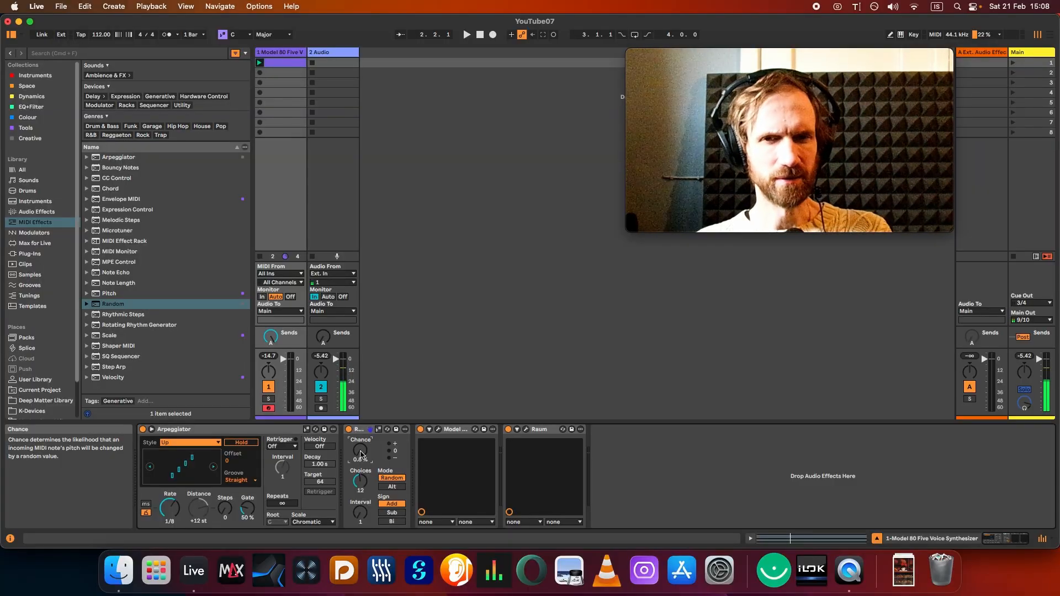
pyautogui.write('50')
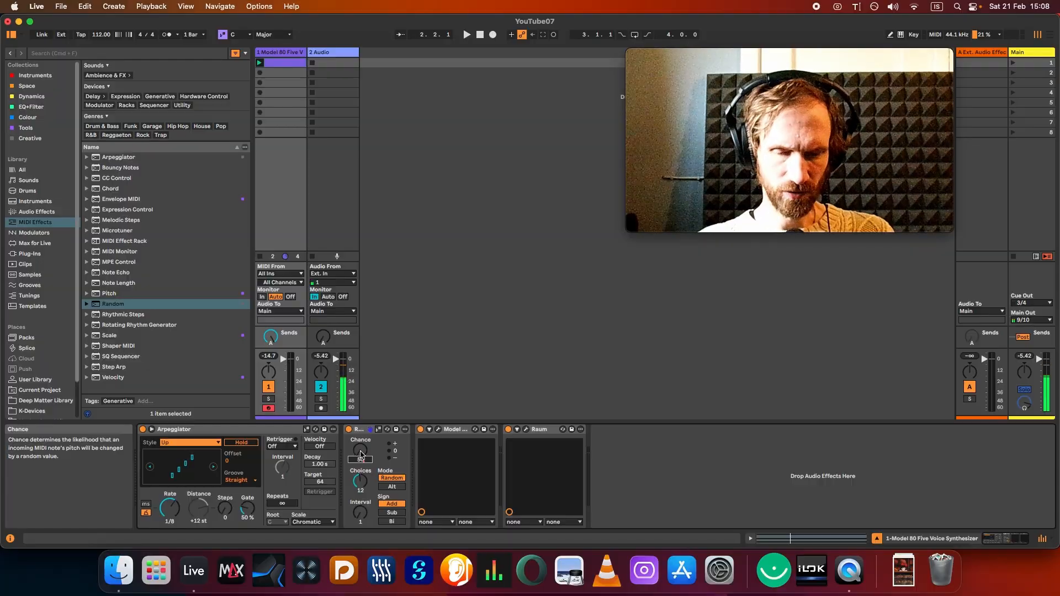
pyautogui.press('Return')
# - Set the Random device's Interval to 2 and play the clip to hear the transposed notes
pyautogui.click(360, 481)
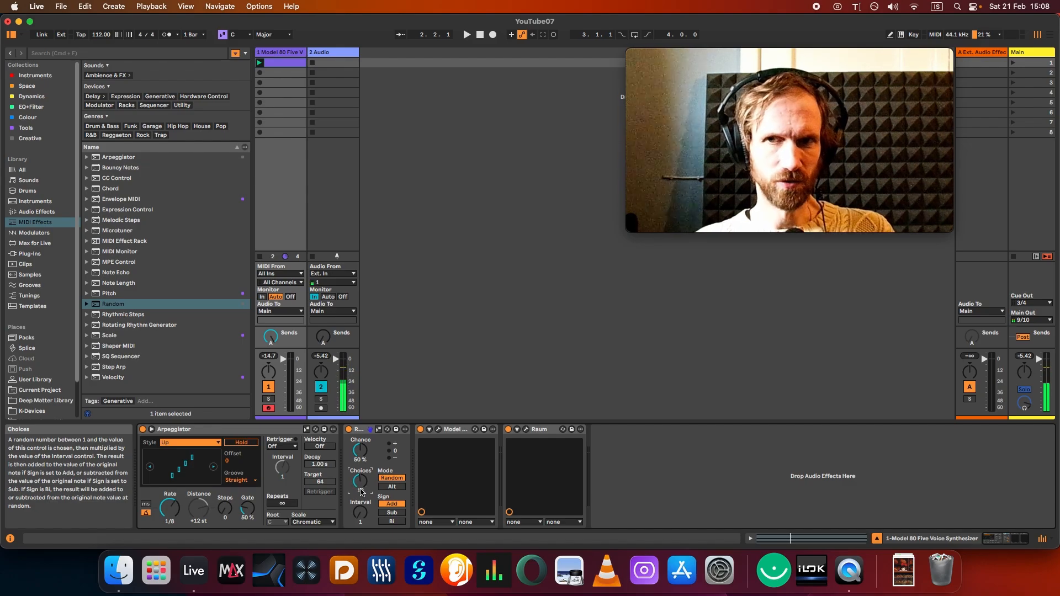
pyautogui.click(362, 519)
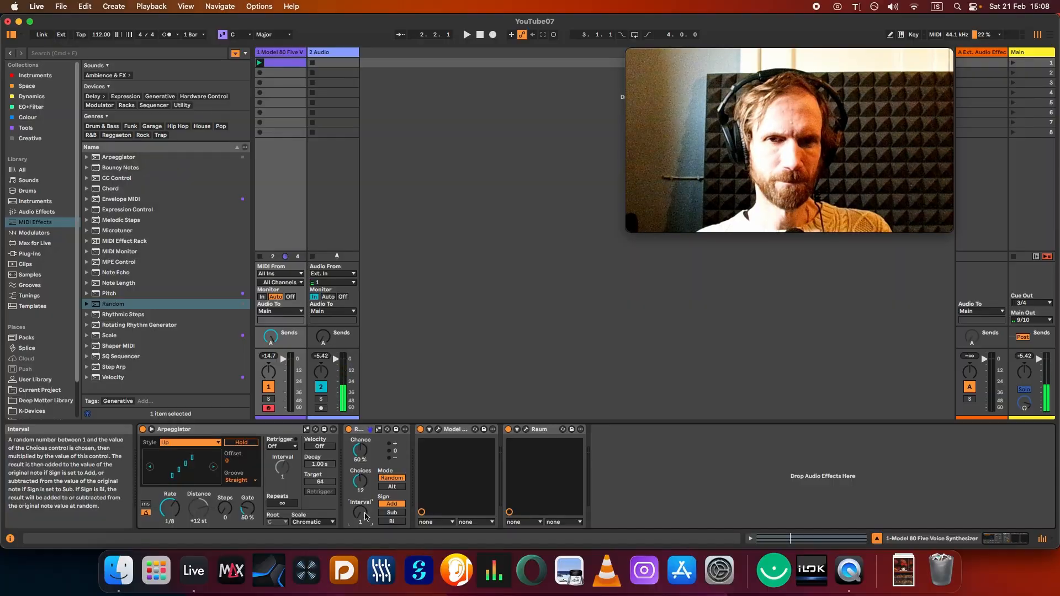
pyautogui.write('2')
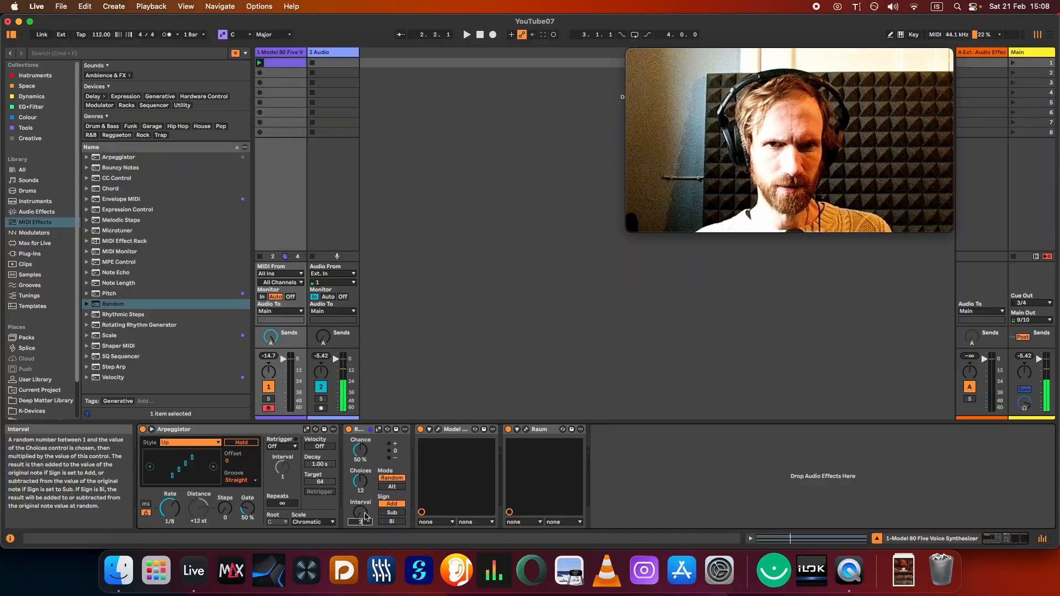
pyautogui.press('Return')
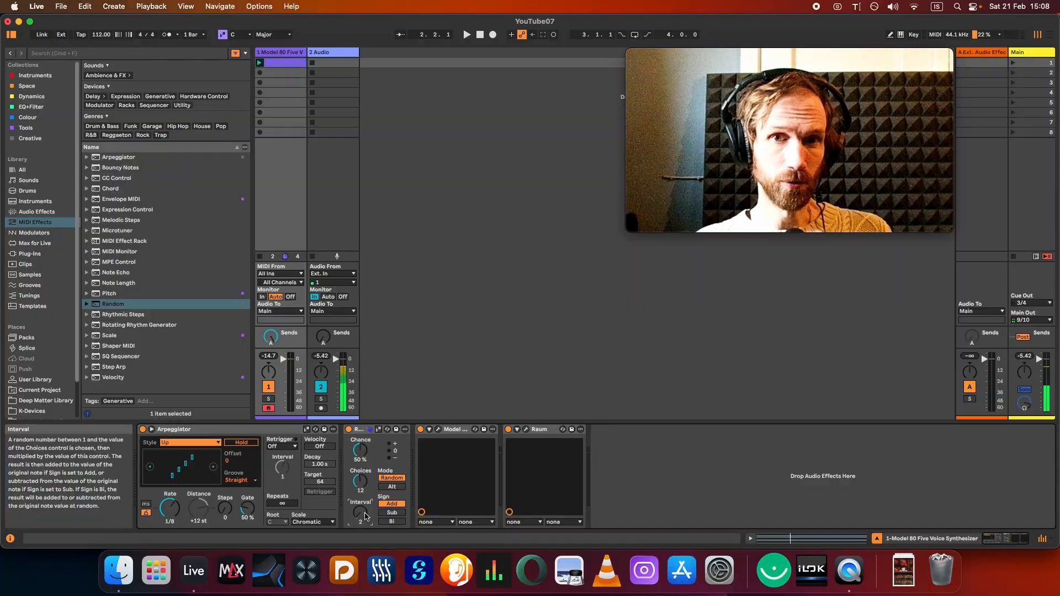
pyautogui.press('space')
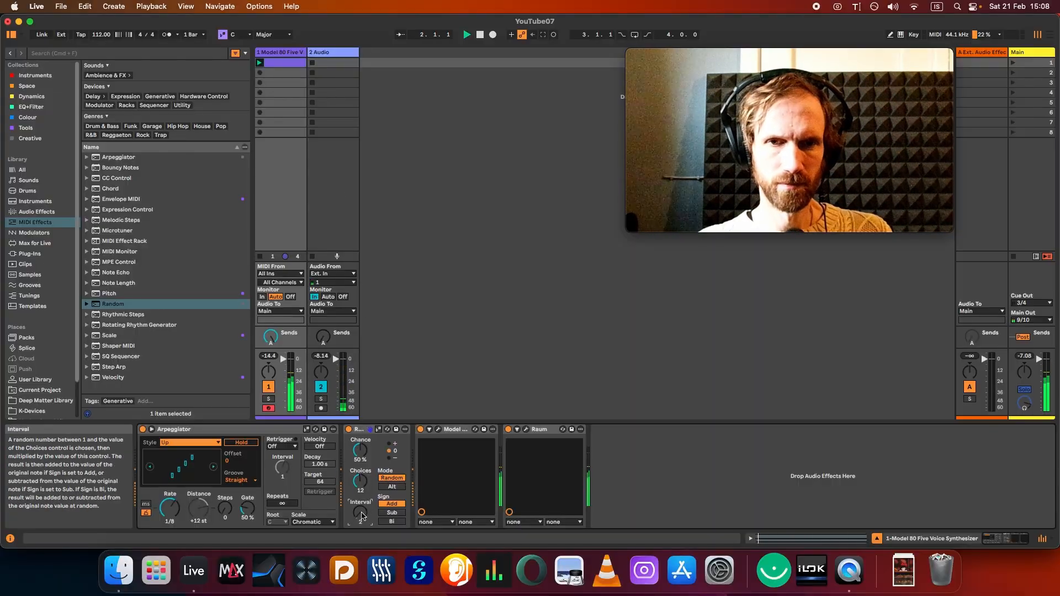
# - Return the Random device's Interval to 1 and set its Chance to 20 %
pyautogui.moveTo(362, 513); pyautogui.dragTo(362, 517)
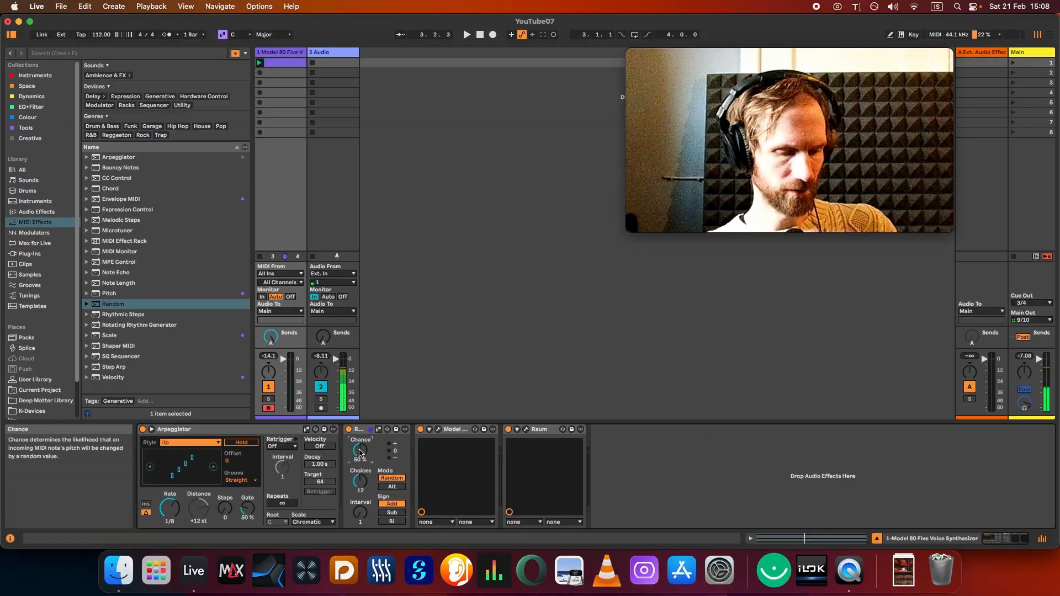
pyautogui.write('20')
pyautogui.press('Return')
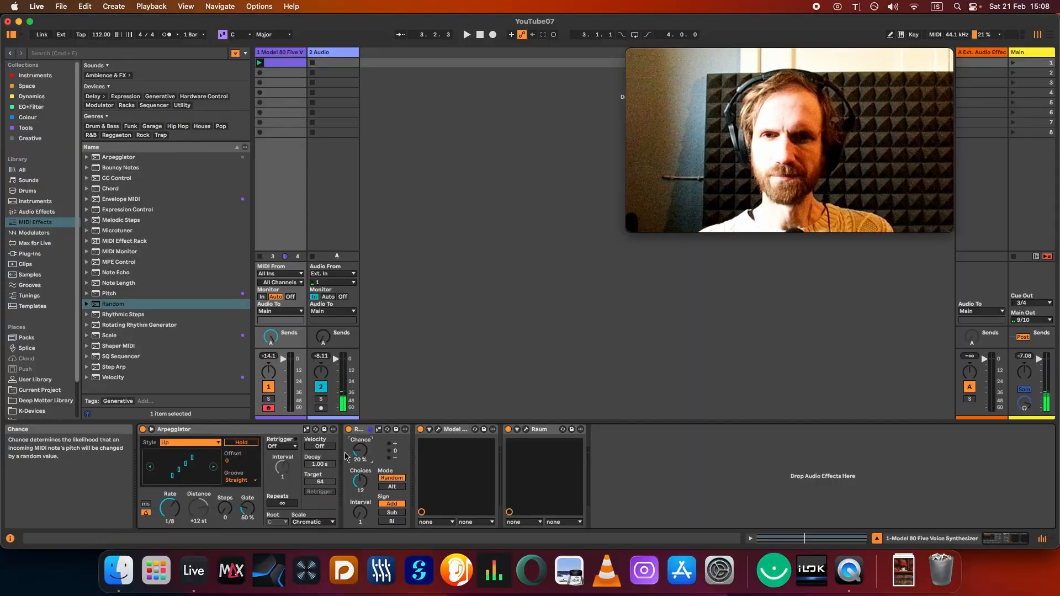
# - Set the Random device's Choices to 1 and Interval to 12, and play the clip to hear octave jumps
pyautogui.moveTo(359, 481); pyautogui.dragTo(357, 498)
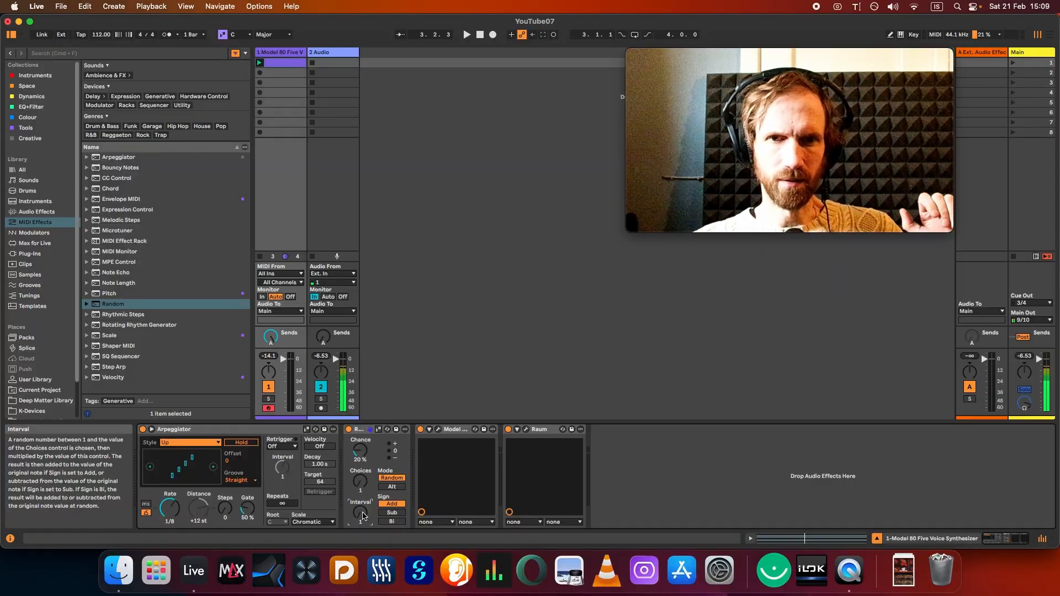
pyautogui.scroll(10, 363, 516)
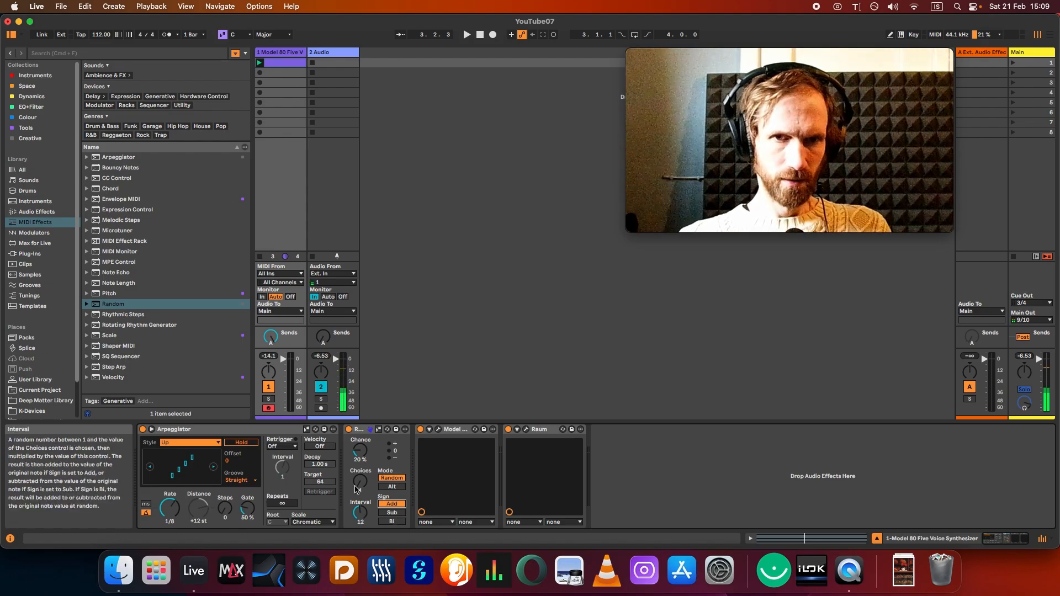
pyautogui.press('space')
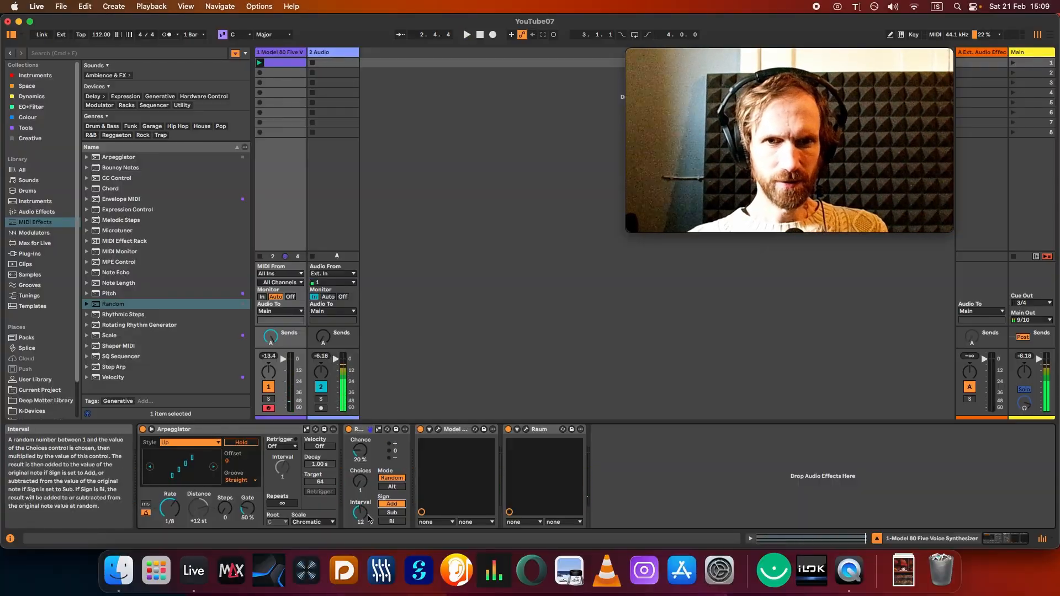
# - Try an Interval of 7 on the Random device and return it to 12
pyautogui.moveTo(364, 514); pyautogui.dragTo(364, 526)
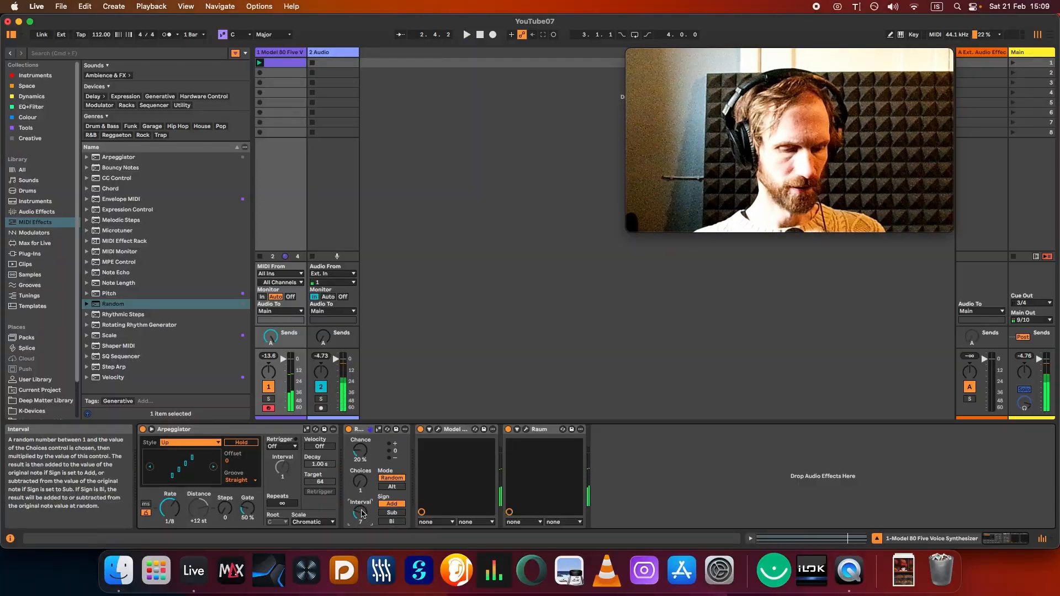
pyautogui.moveTo(363, 514); pyautogui.dragTo(363, 507)
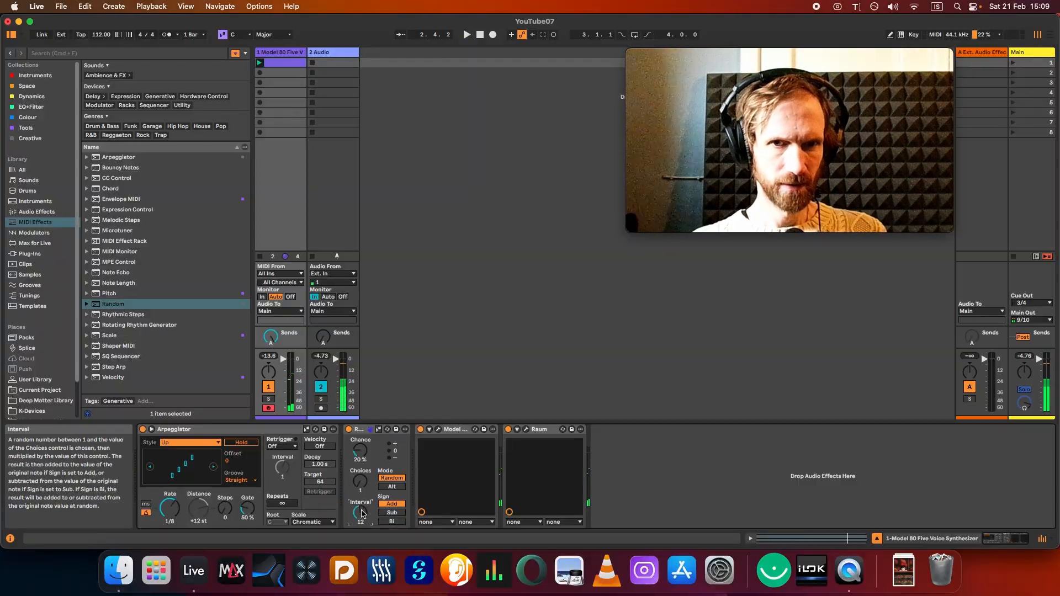
# - Duplicate the Random device, give the copy a Chance of 8 % with its Sign set to Sub, and audition the clip
pyautogui.rightClick(362, 431)
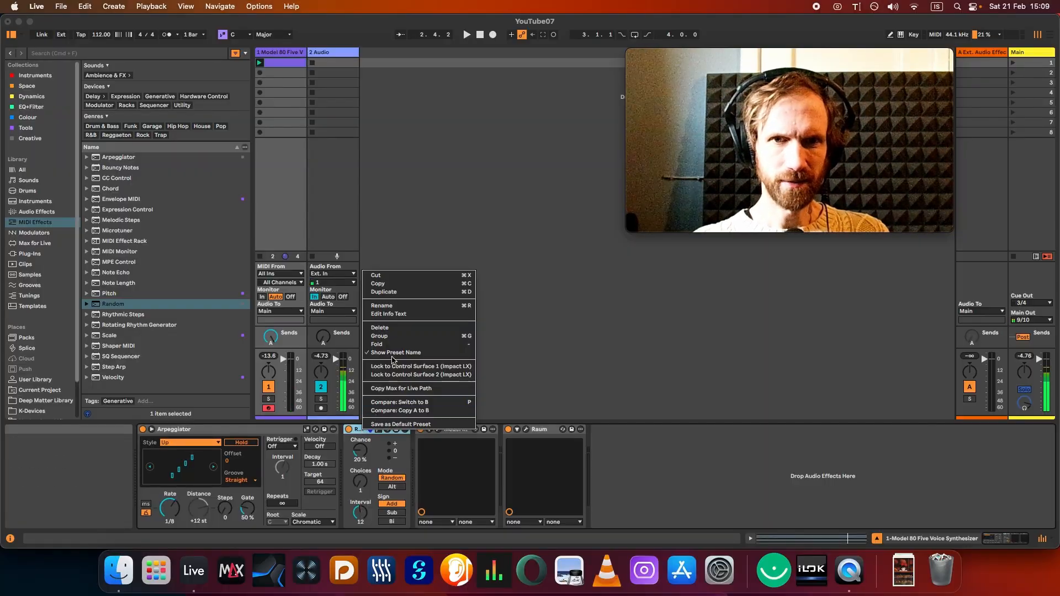
pyautogui.click(398, 292)
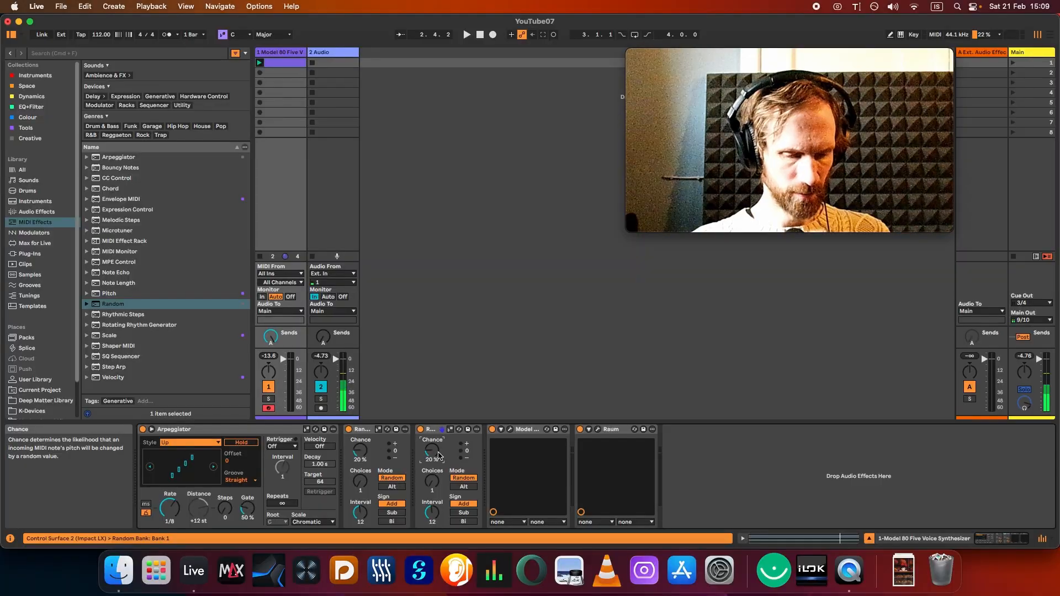
pyautogui.moveTo(439, 455); pyautogui.dragTo(439, 470)
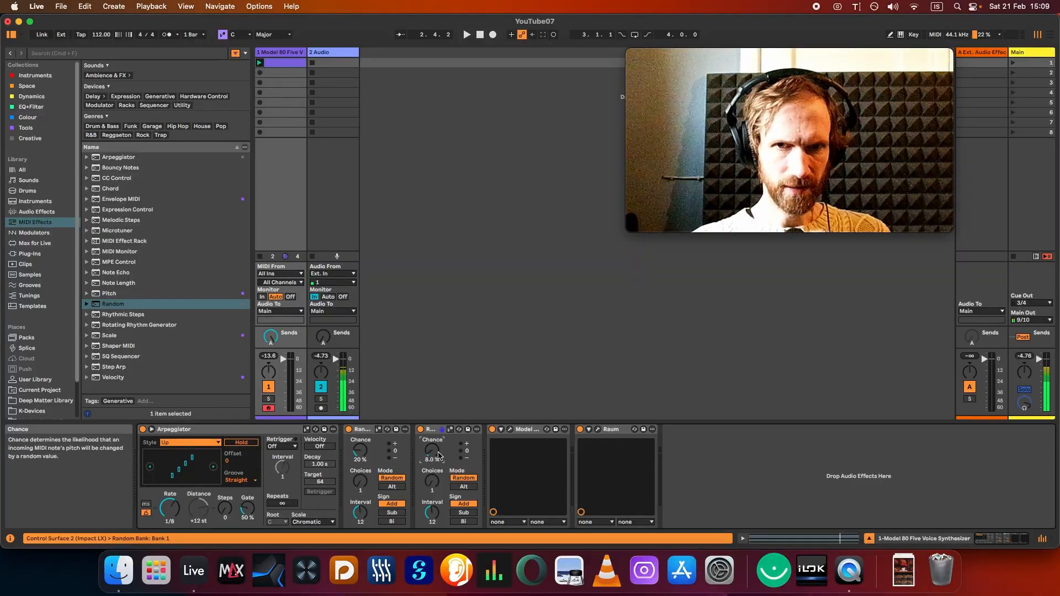
pyautogui.click(464, 513)
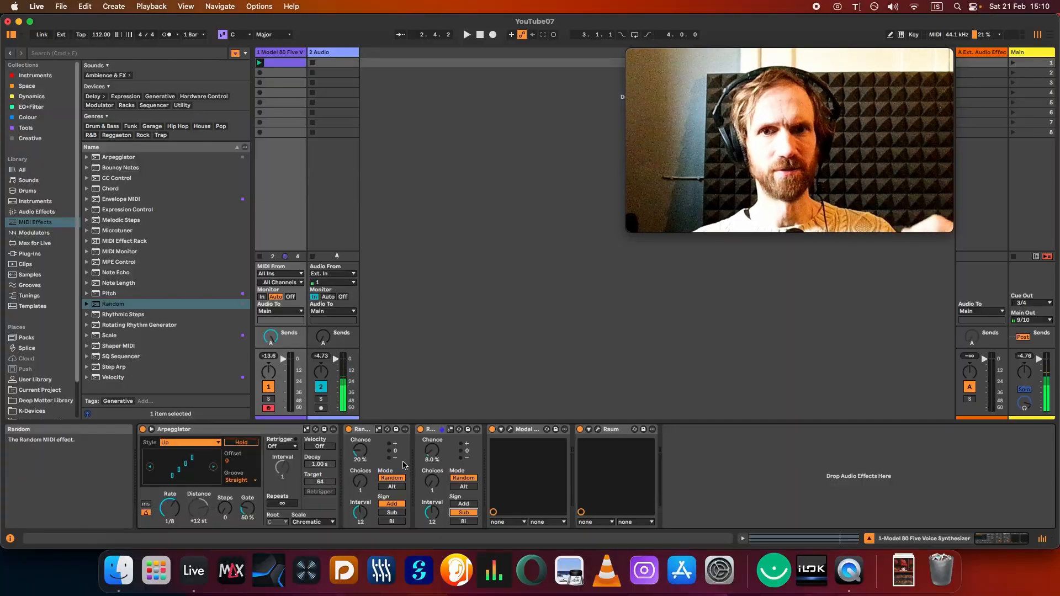
pyautogui.press('space')
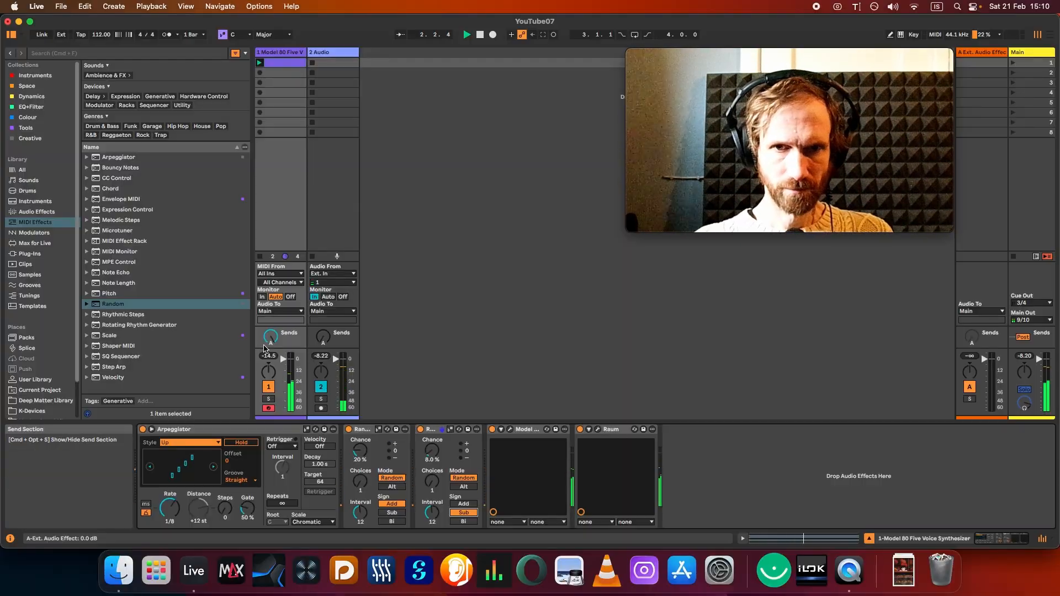
pyautogui.press('space')
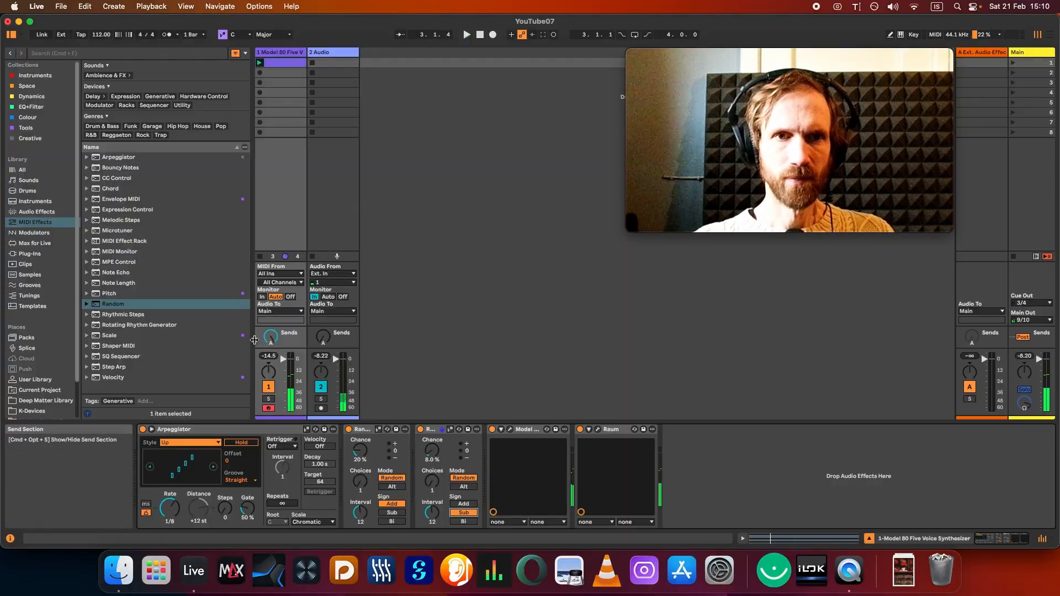
# - Add a third Random device after the second one, with its Choices at 1 and its Interval at 7
pyautogui.moveTo(128, 305); pyautogui.dragTo(481, 440)
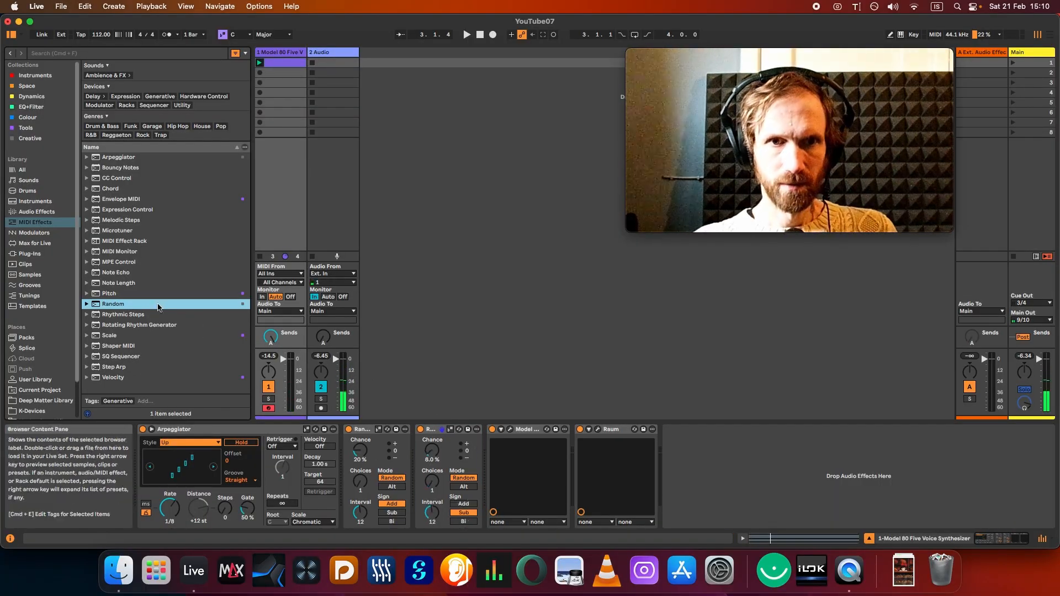
pyautogui.moveTo(135, 304); pyautogui.dragTo(492, 445)
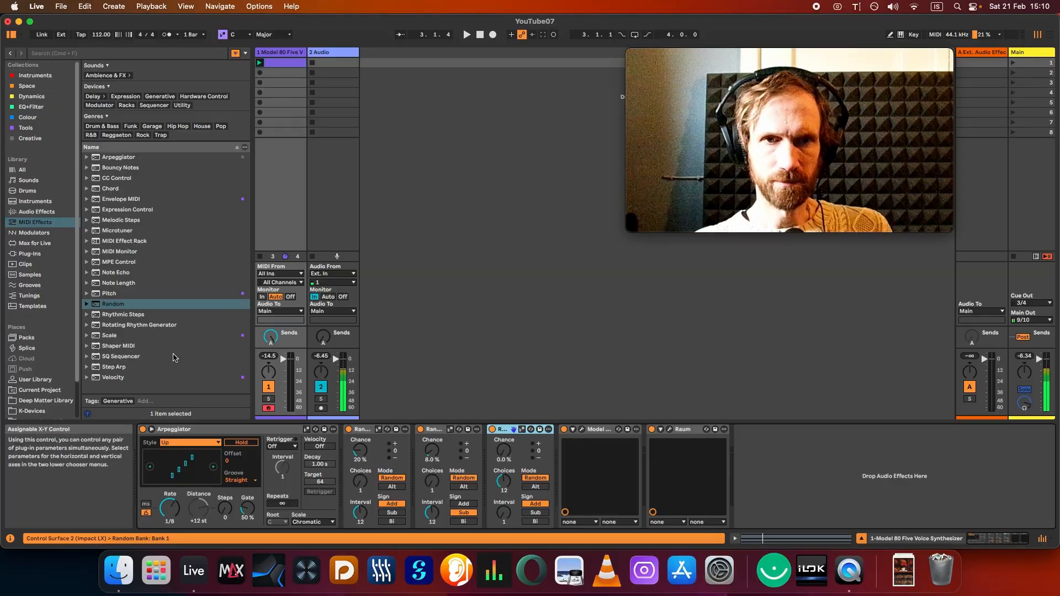
pyautogui.click(506, 493)
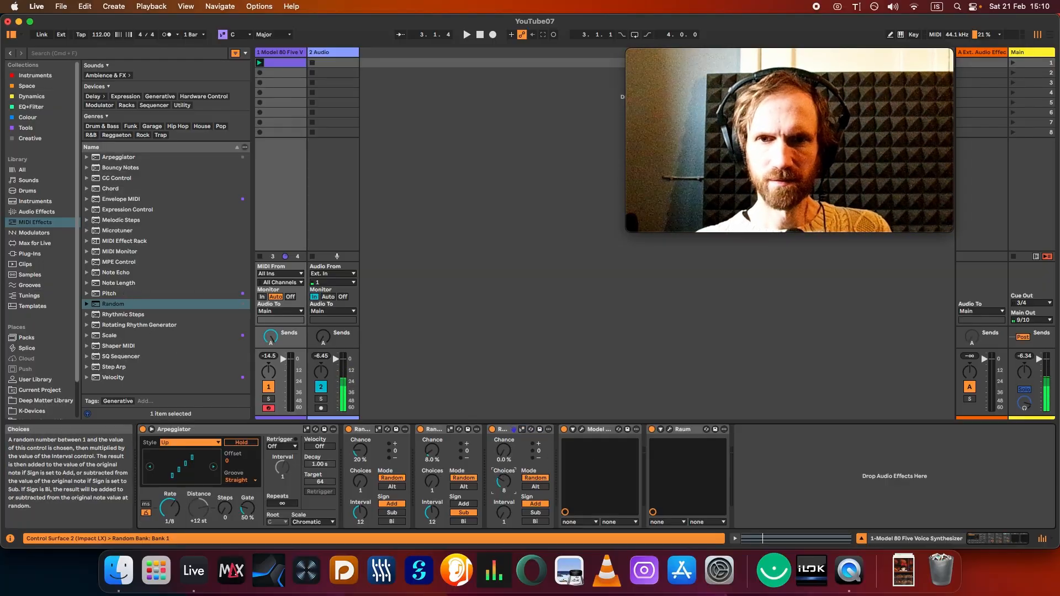
pyautogui.moveTo(508, 486)
pyautogui.mouseDown()
pyautogui.moveTo(508, 510)
pyautogui.moveTo(506, 497)
pyautogui.mouseUp()
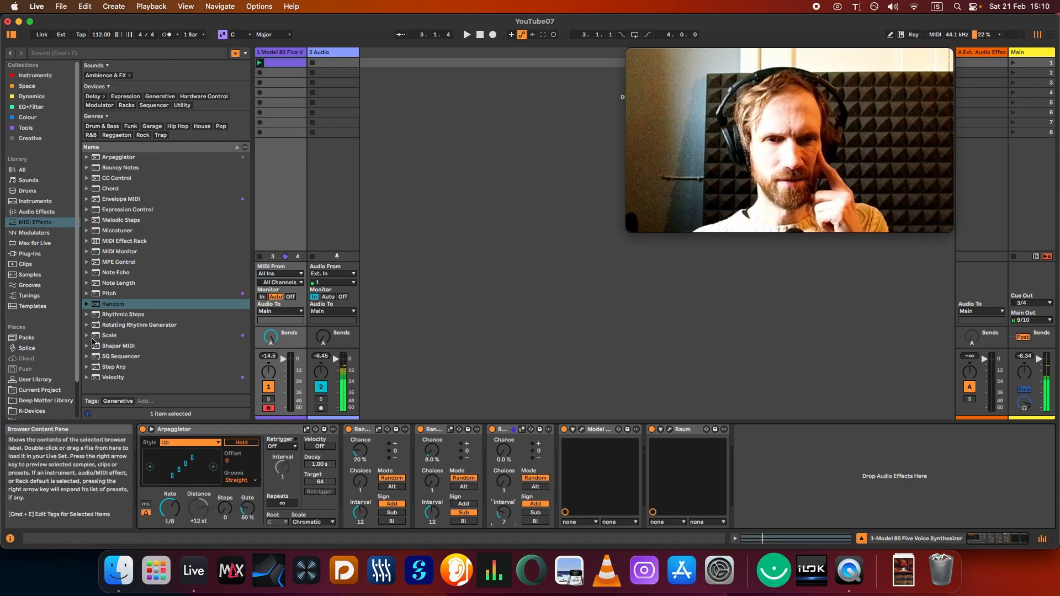
# - Add the Minor preset of the Scale effect after the third Random device, and set that device's Chance to 17 % during playback
pyautogui.click(87, 335)
pyautogui.scroll(-6, 133, 346)
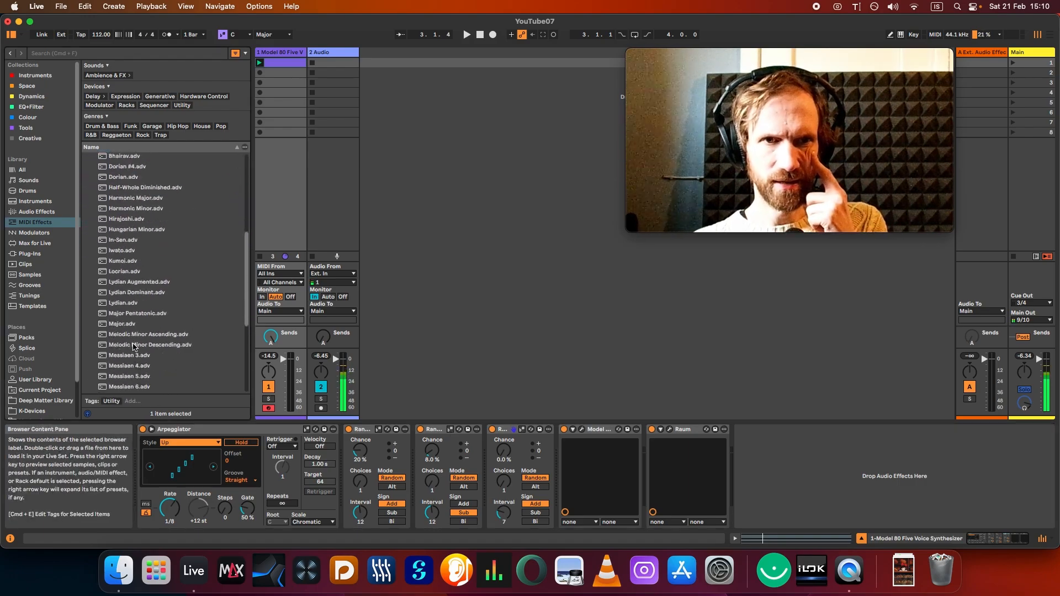
pyautogui.scroll(-2, 126, 342)
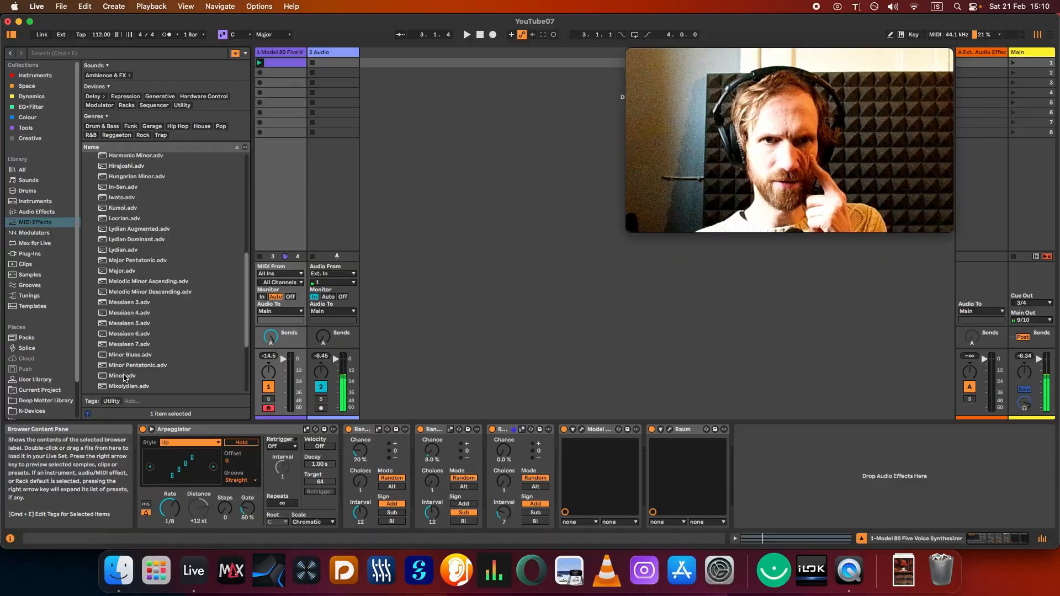
pyautogui.moveTo(124, 378); pyautogui.dragTo(558, 441)
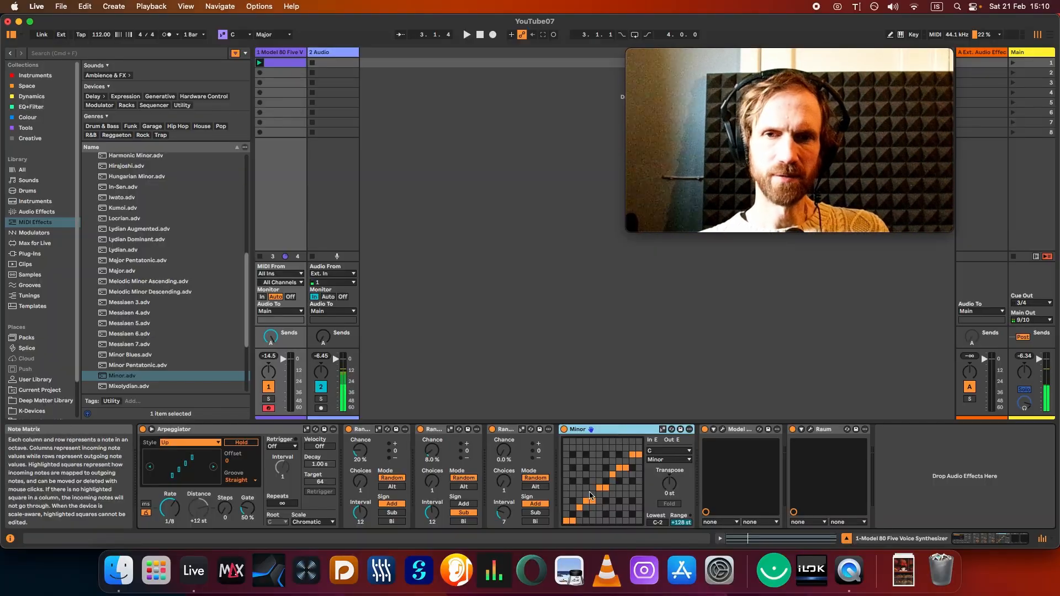
pyautogui.press('space')
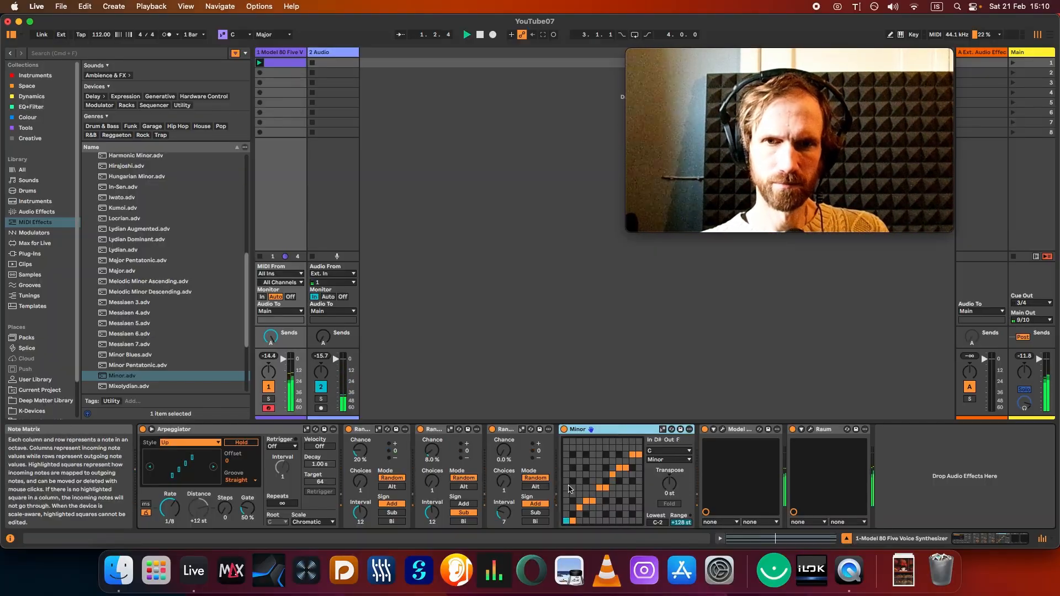
pyautogui.moveTo(503, 450); pyautogui.dragTo(504, 443)
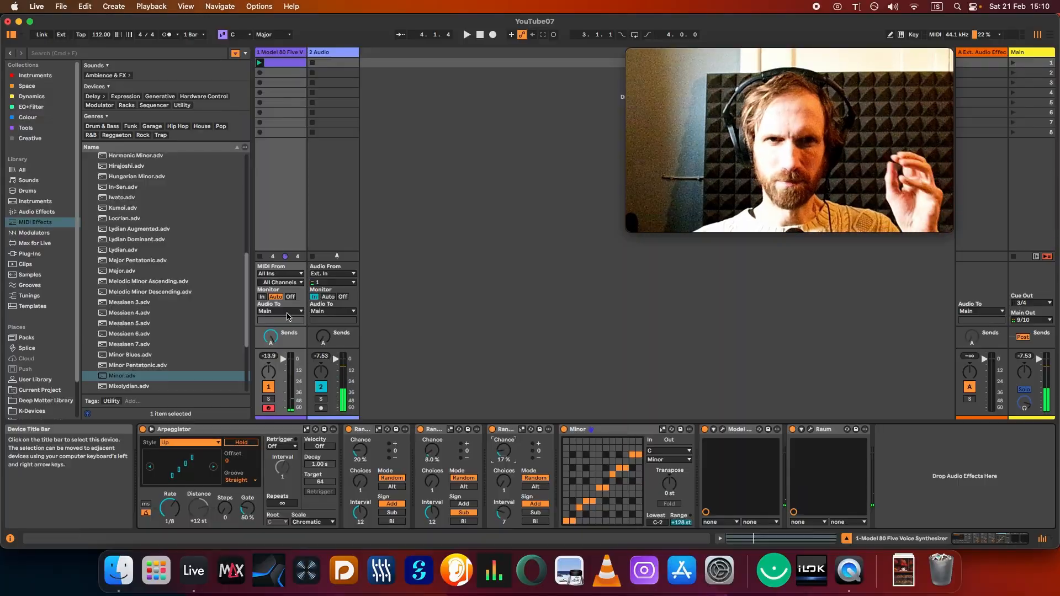
# - Insert EchoBoy Jr between the Model 80 synthesizer and Raum
pyautogui.click(26, 86)
pyautogui.click(124, 159)
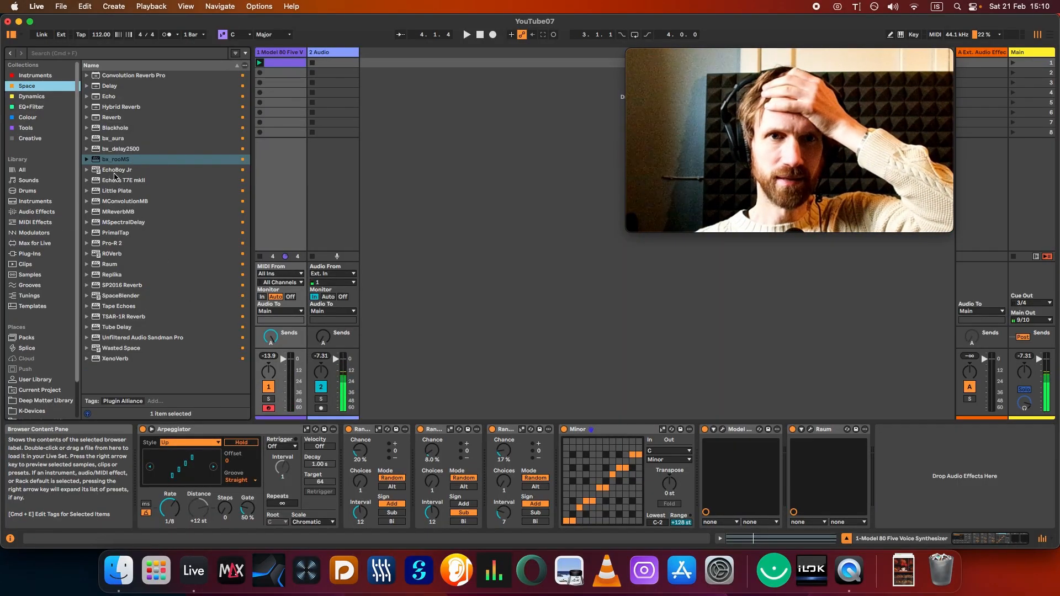
pyautogui.moveTo(116, 175); pyautogui.dragTo(799, 451)
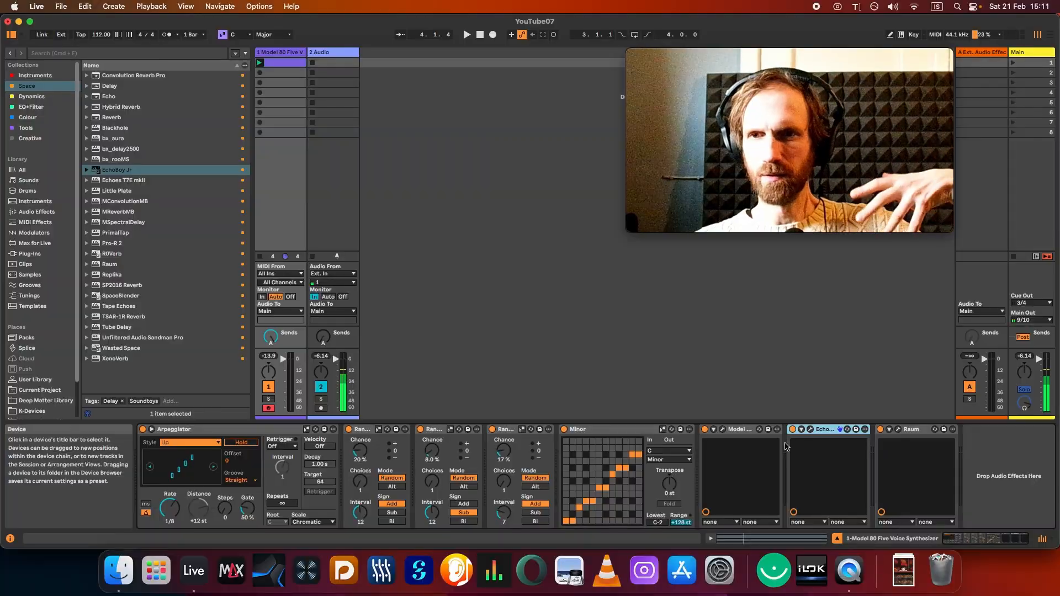
# - Lower EchoBoy Jr's Mix and raise its Feedback, close its window, and play the clip to hear the echo
pyautogui.click(810, 429)
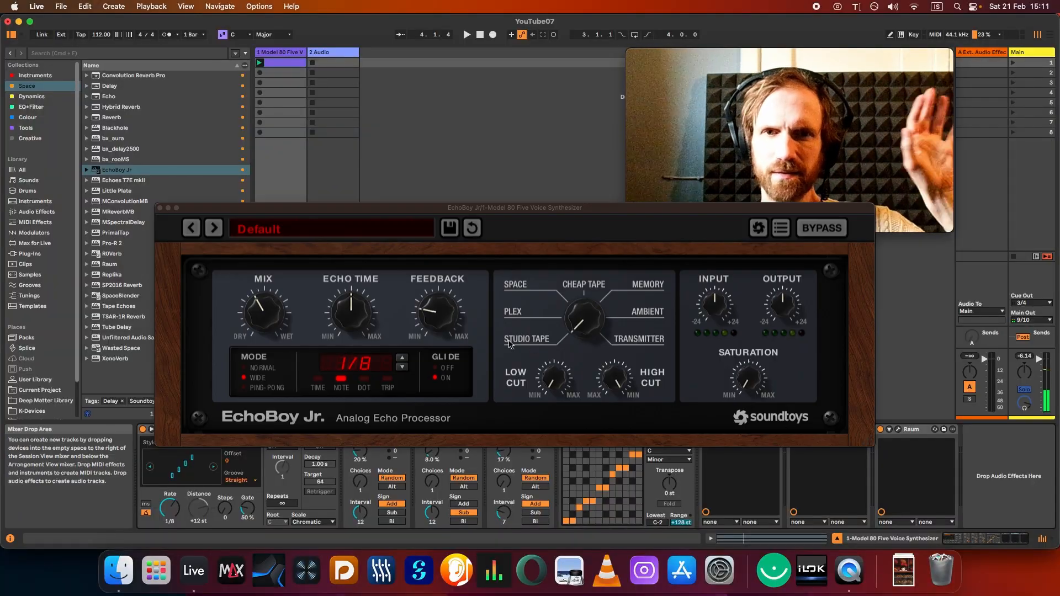
pyautogui.moveTo(262, 311); pyautogui.dragTo(263, 328)
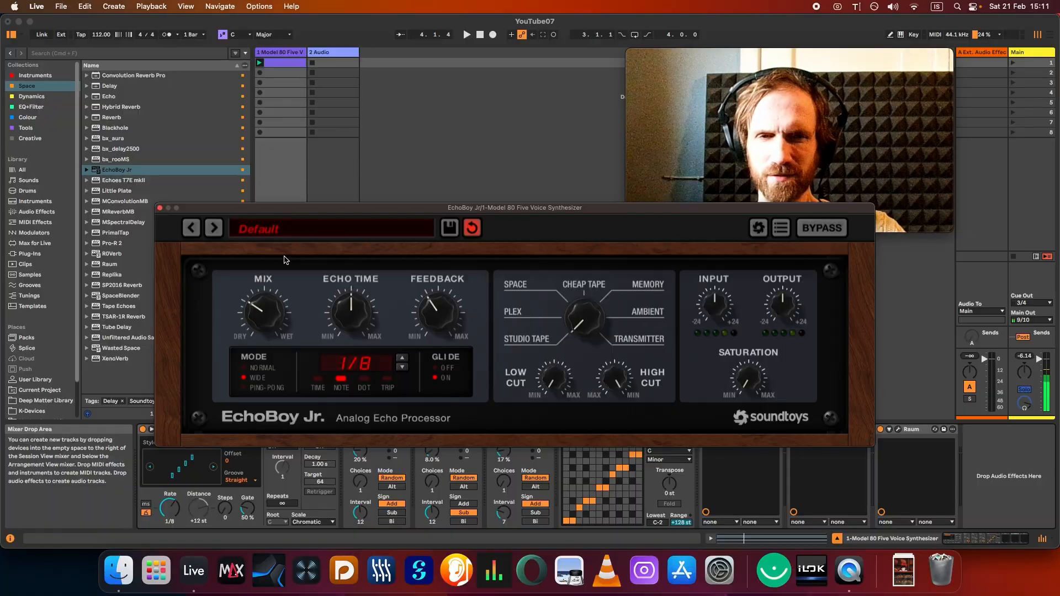
pyautogui.click(160, 208)
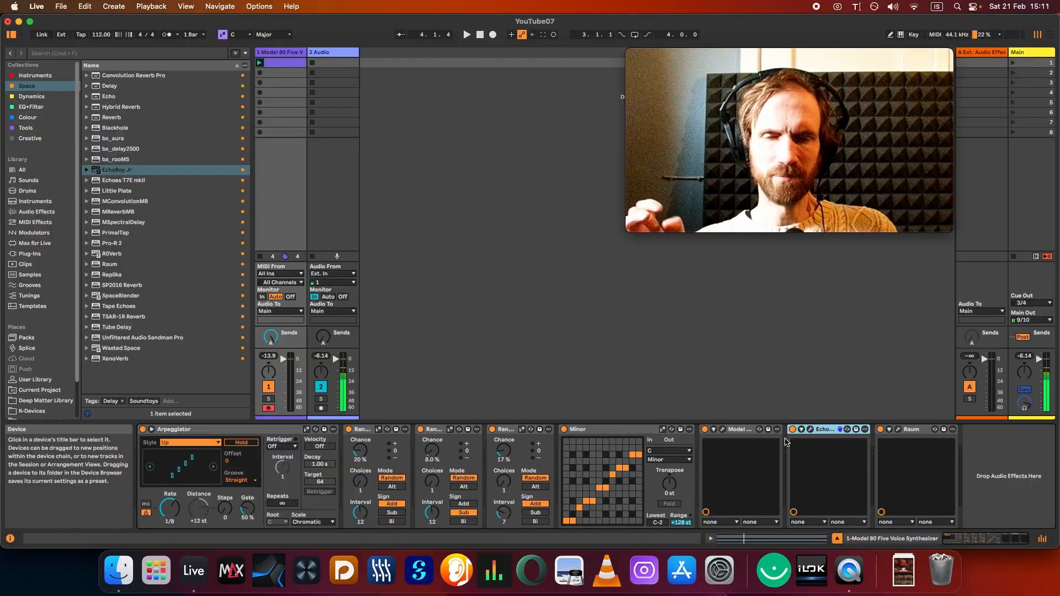
pyautogui.press('space')
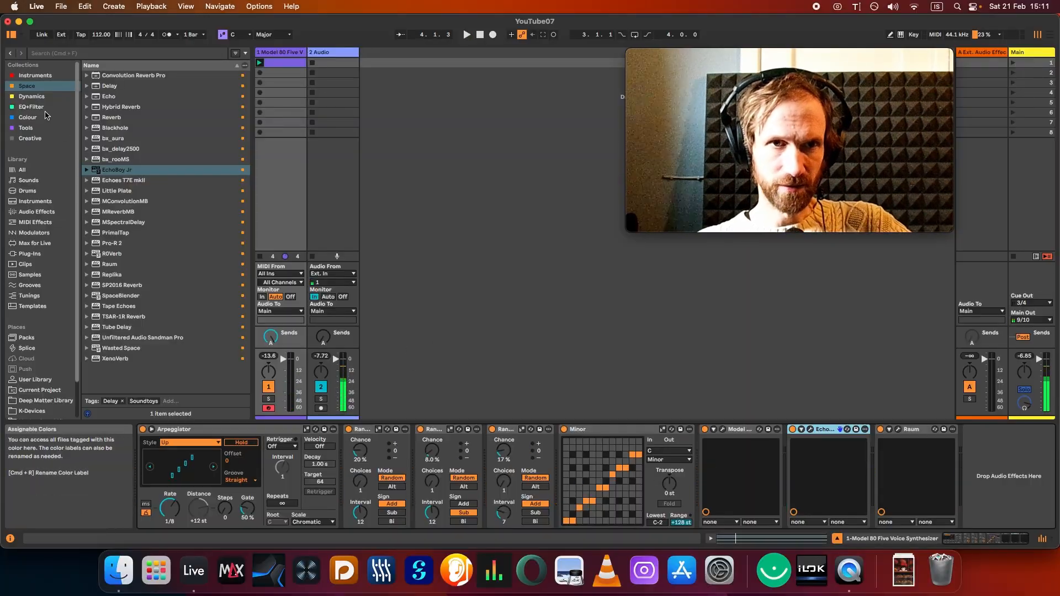
# - Add an LFO modulator at the end of the chain and map it to the Arpeggiator's Gate
pyautogui.click(34, 233)
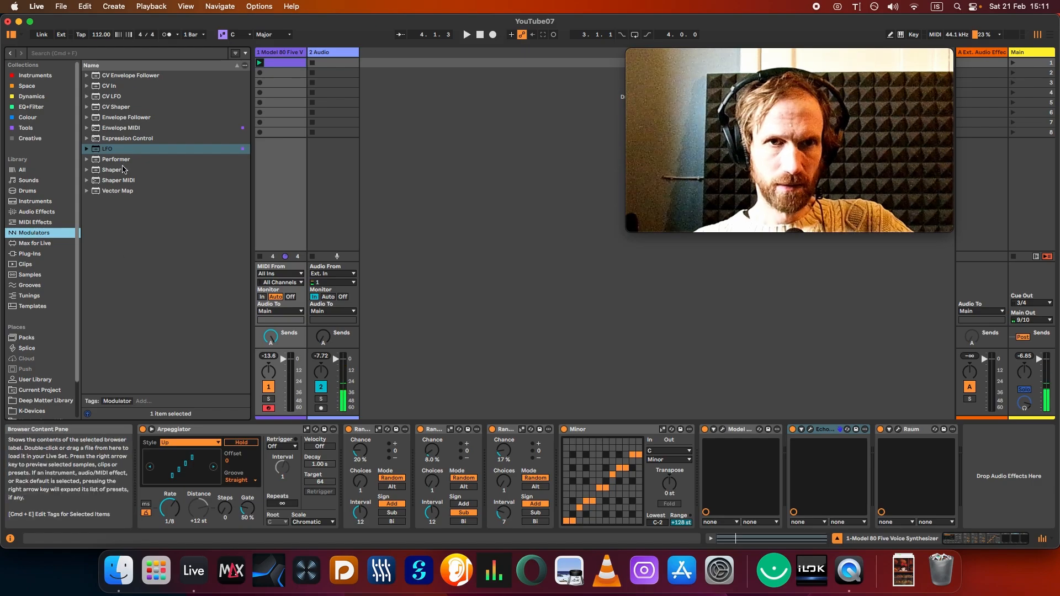
pyautogui.click(117, 152)
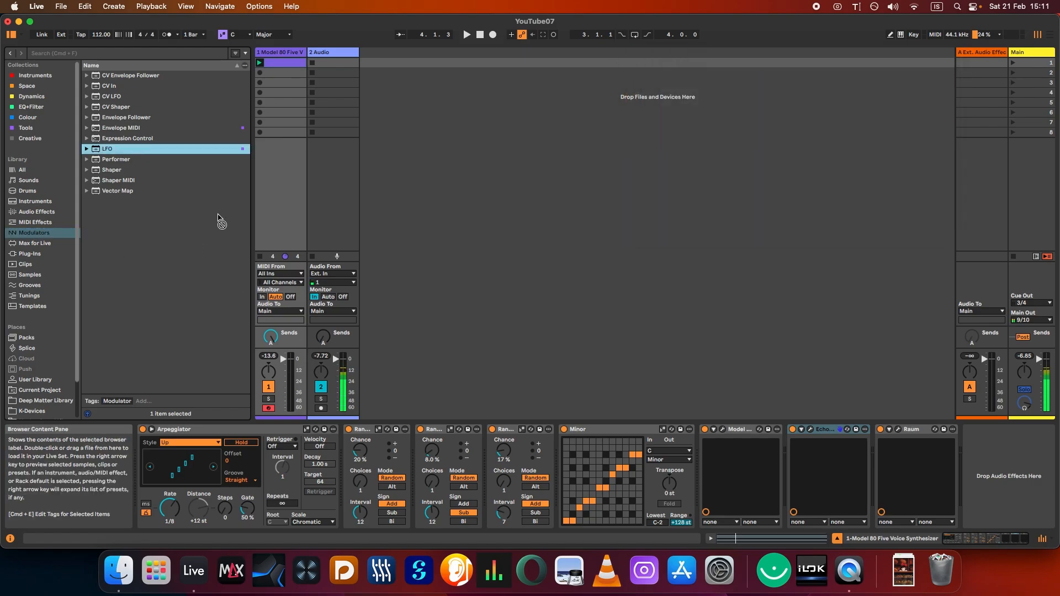
pyautogui.doubleClick(114, 149)
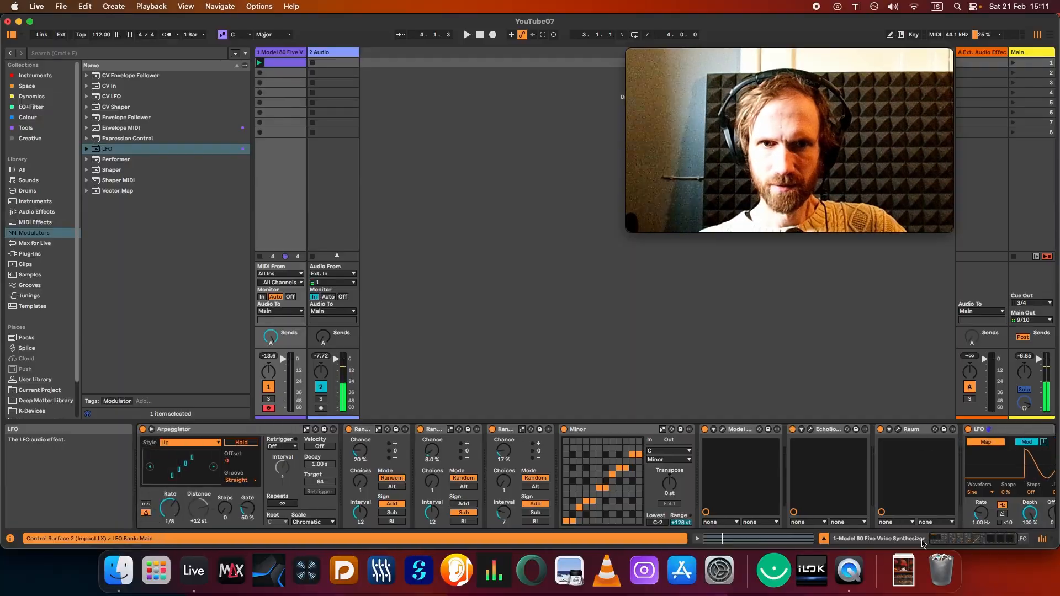
pyautogui.click(985, 441)
pyautogui.click(247, 509)
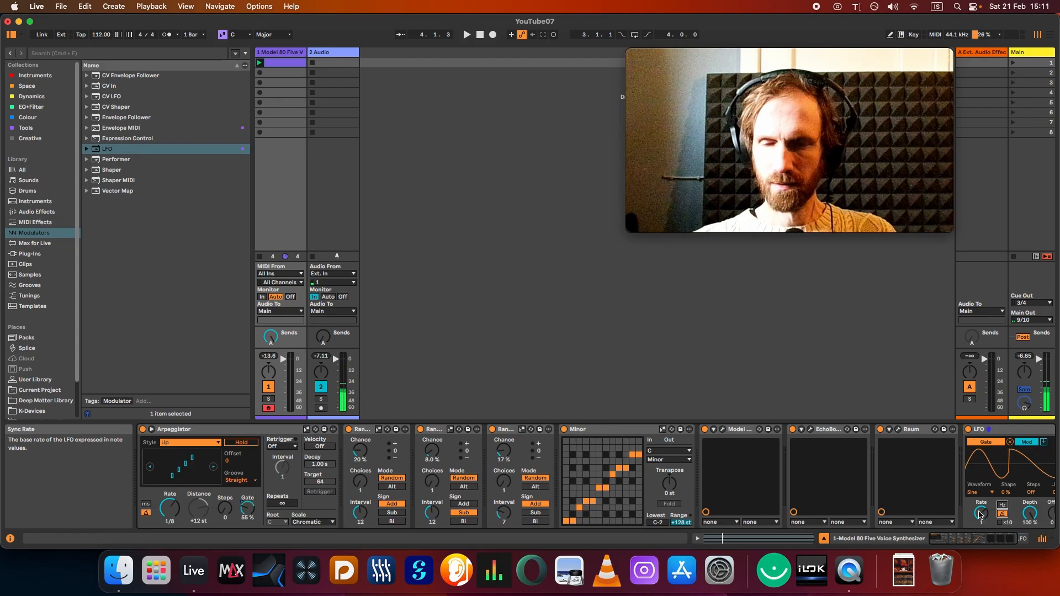
# - Set the LFO to a free-running rate in Hz and choose the Glider waveform
pyautogui.click(1002, 510)
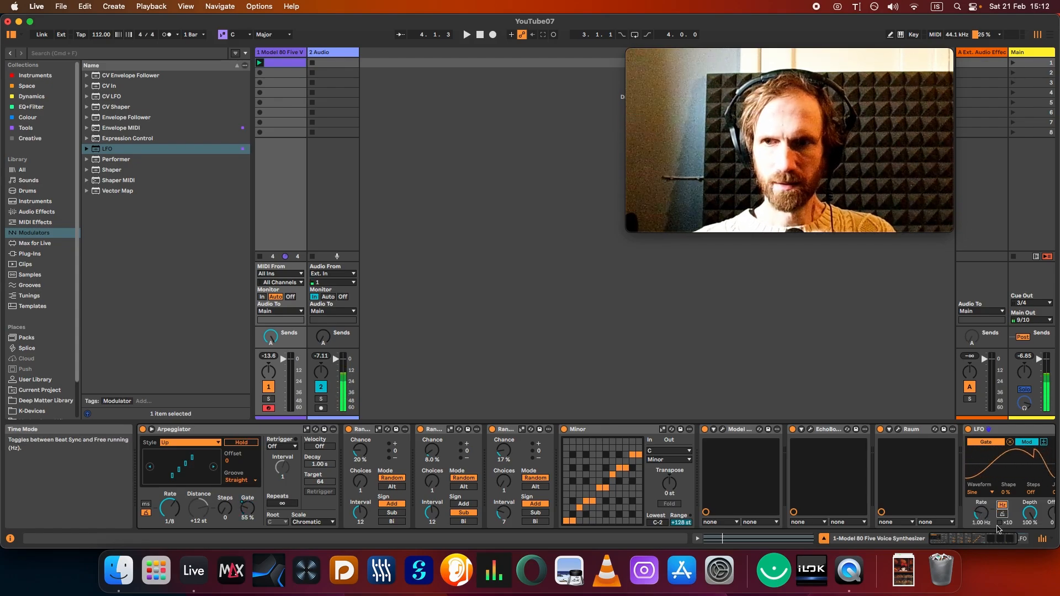
pyautogui.hscroll(2, 998, 530)
pyautogui.click(878, 493)
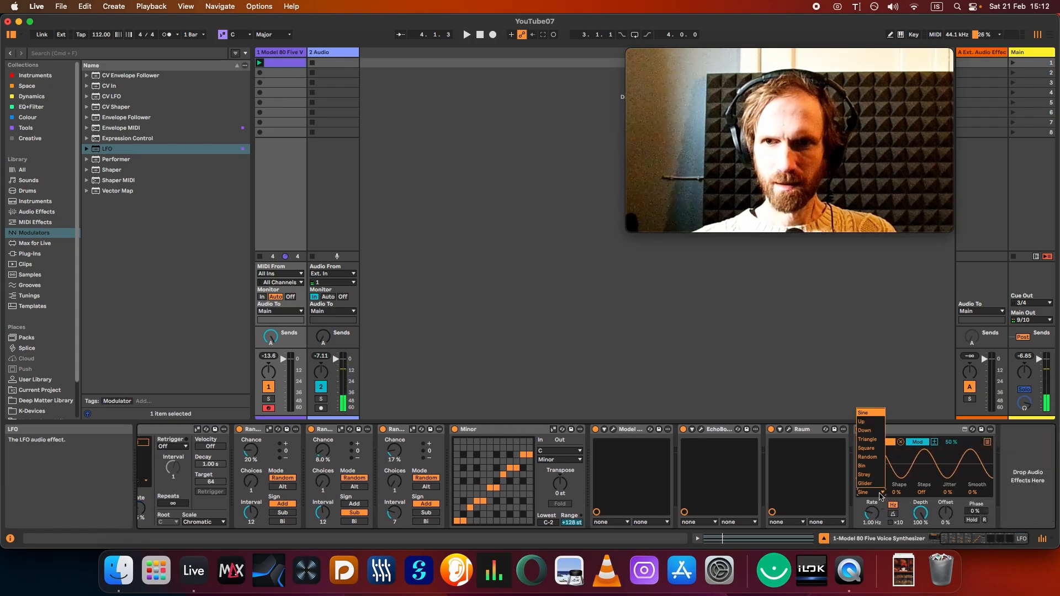
pyautogui.click(867, 483)
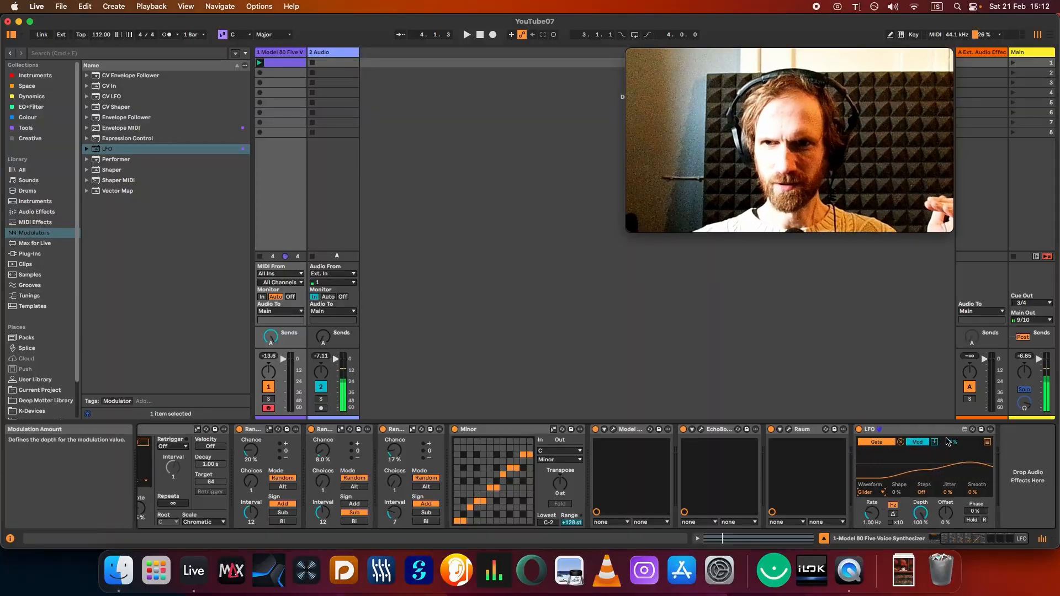
# - Reduce the LFO's modulation amount to about 25 % and check its effect on the Arpeggiator's Gate
pyautogui.moveTo(947, 440); pyautogui.dragTo(947, 460)
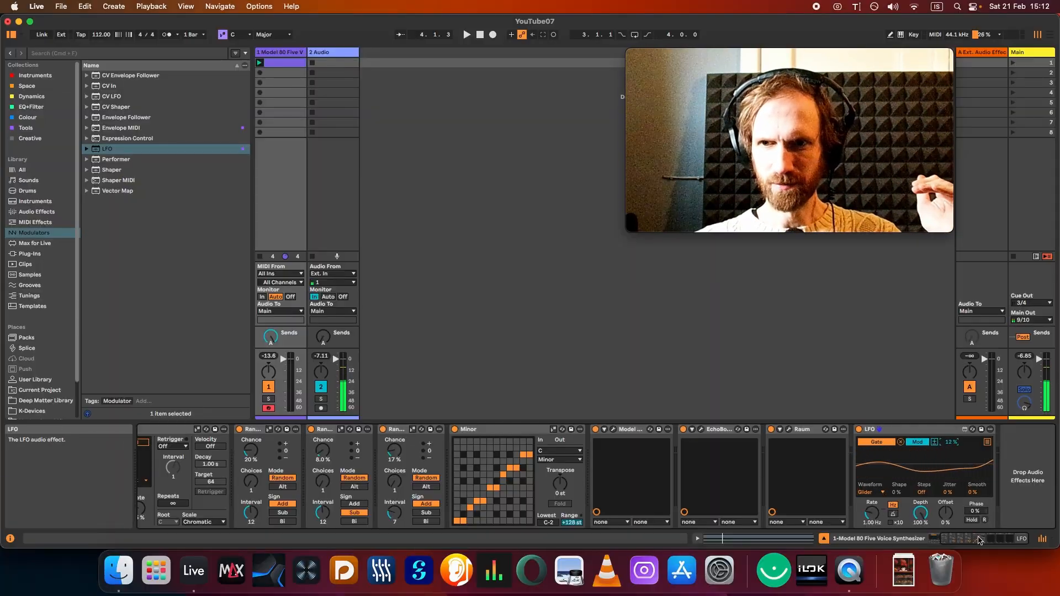
pyautogui.moveTo(980, 540); pyautogui.dragTo(897, 545)
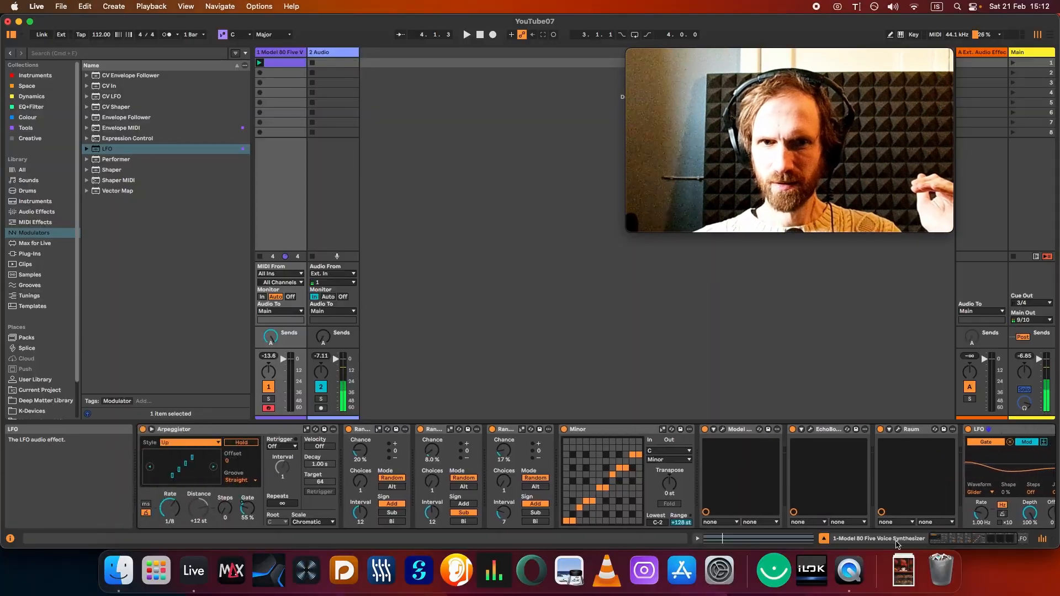
pyautogui.click(1015, 534)
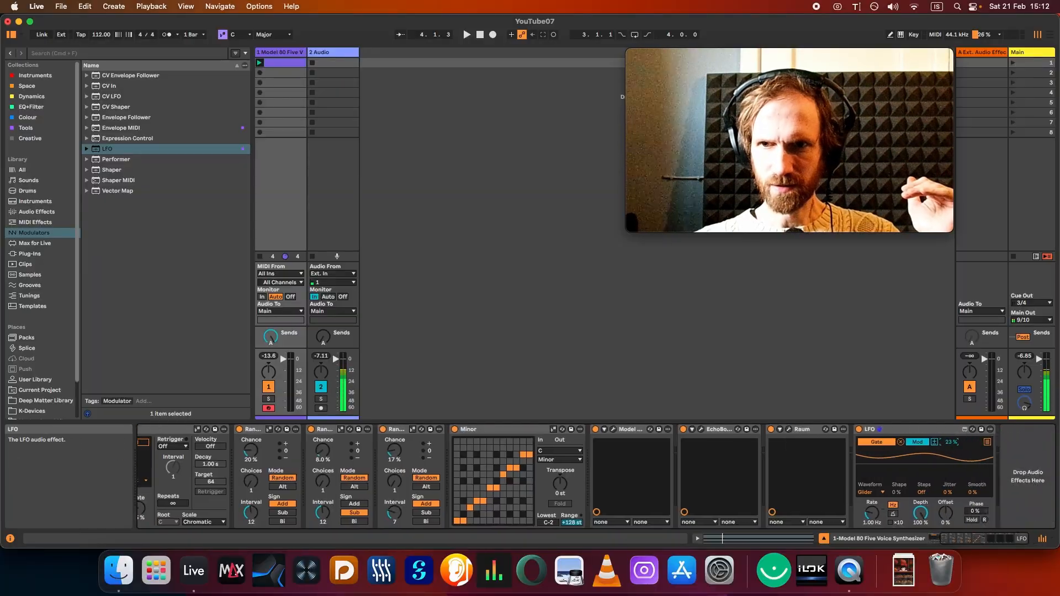
pyautogui.moveTo(973, 537); pyautogui.dragTo(908, 541)
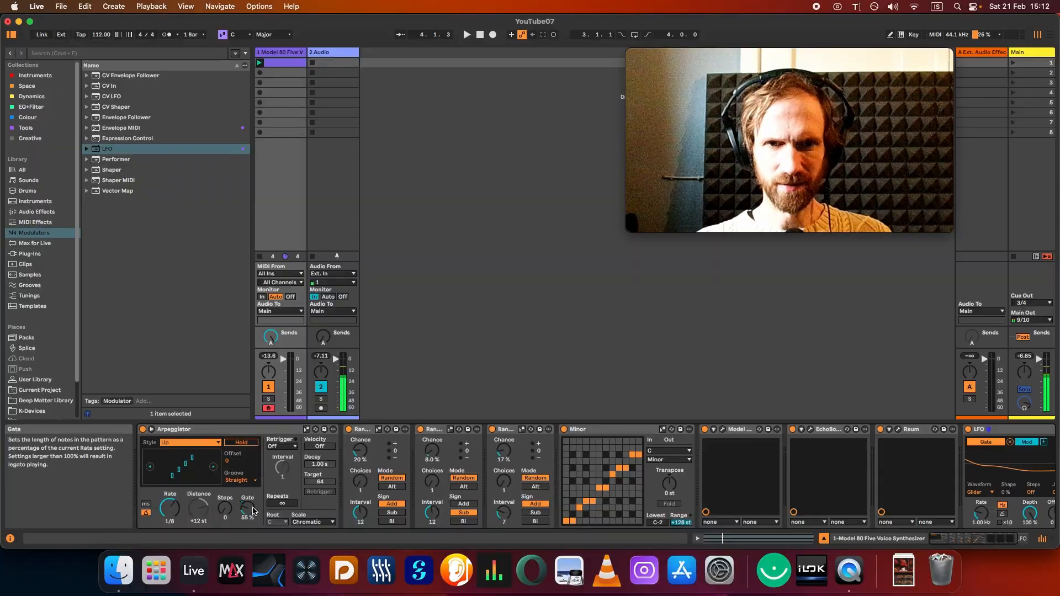
# - Set the LFO's Rate to 0.92 Hz and its modulation amount to 15 %, auditioning the clip
pyautogui.press('space')
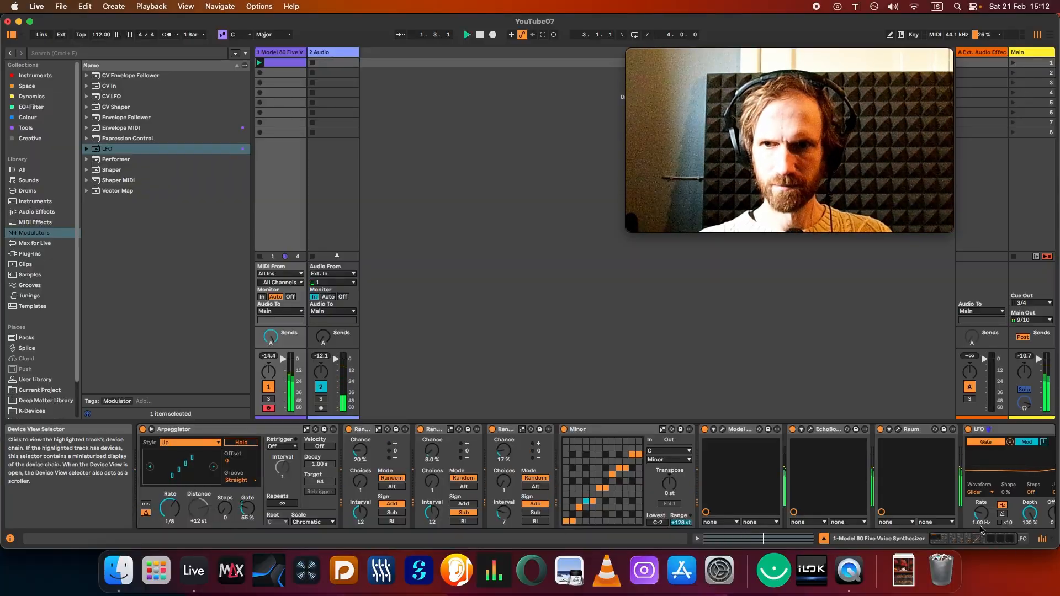
pyautogui.moveTo(982, 514); pyautogui.dragTo(1008, 540)
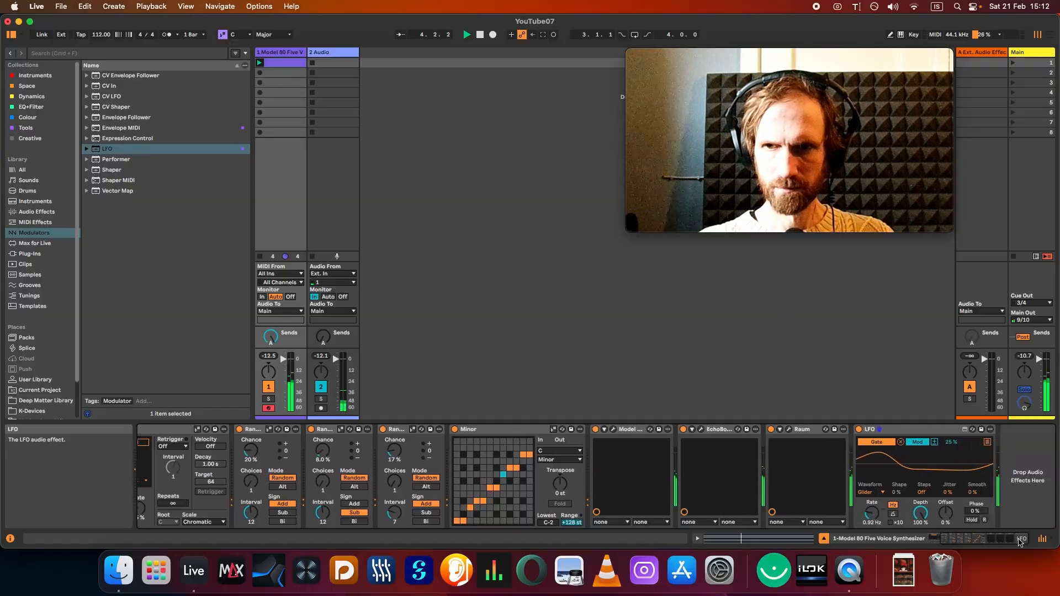
pyautogui.press('space')
pyautogui.click(952, 443)
pyautogui.moveTo(952, 443); pyautogui.dragTo(953, 448)
pyautogui.press('space')
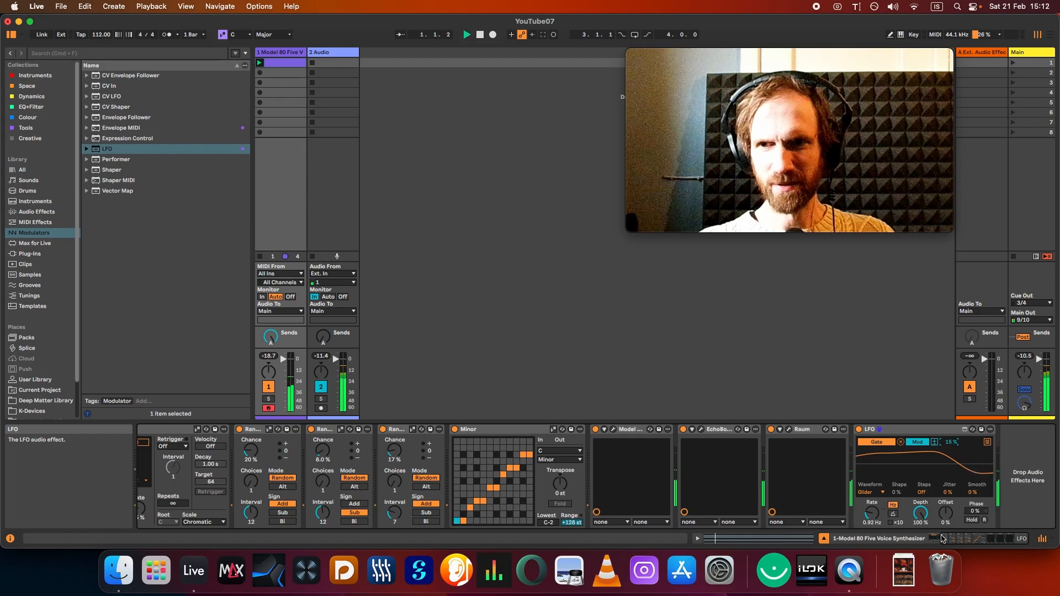
pyautogui.moveTo(1001, 540); pyautogui.dragTo(973, 540)
pyautogui.press('space')
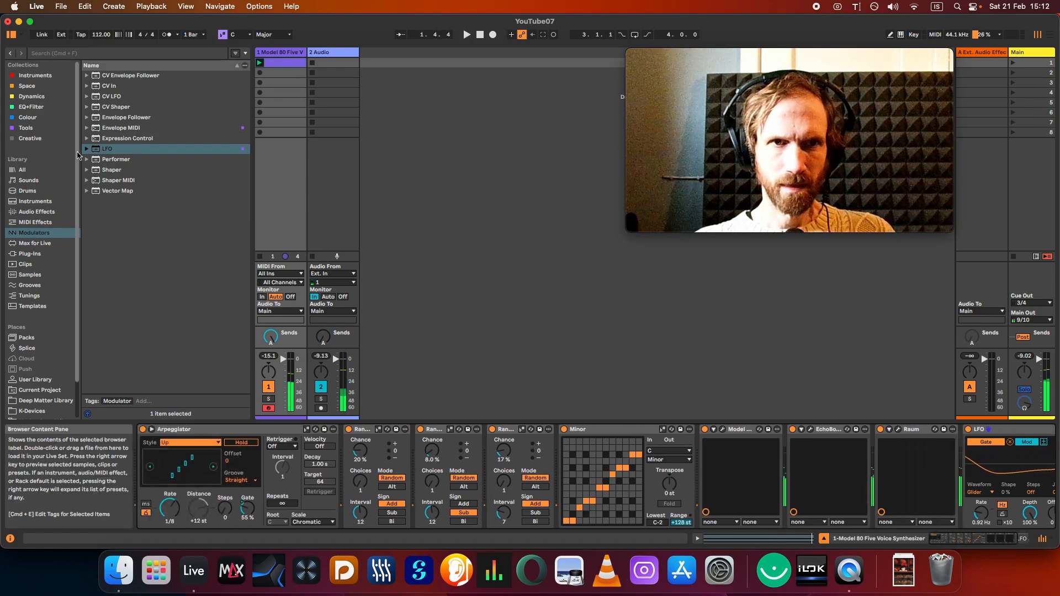
pyautogui.click(36, 212)
pyautogui.scroll(-5, 159, 337)
pyautogui.scroll(-3, 159, 337)
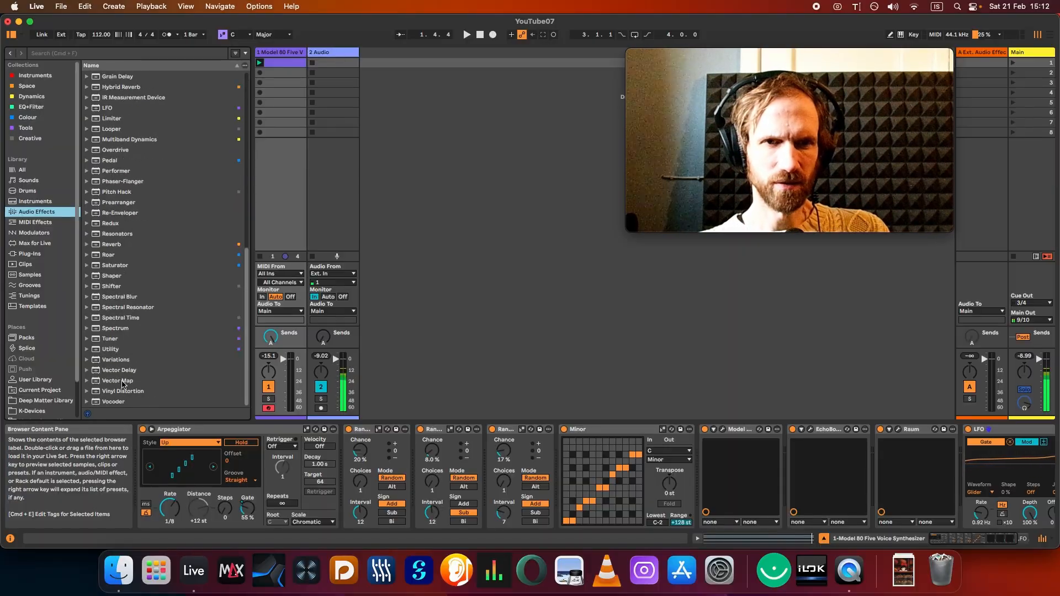
# - Add a Velocity MIDI effect after the Minor scale device, set its Random to 8, and audition the clip
pyautogui.click(34, 222)
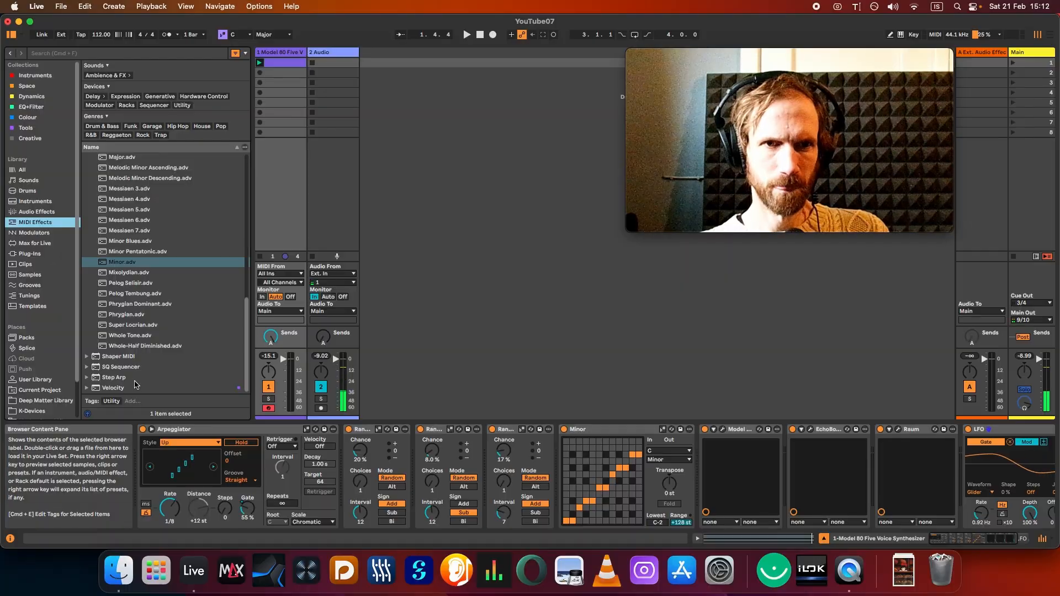
pyautogui.click(132, 388)
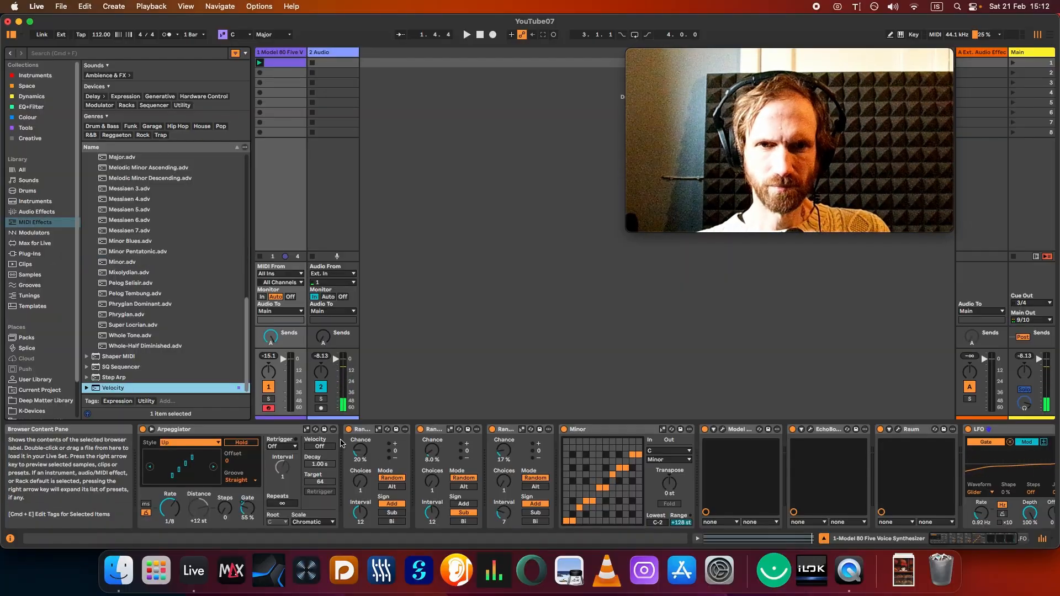
pyautogui.doubleClick(172, 389)
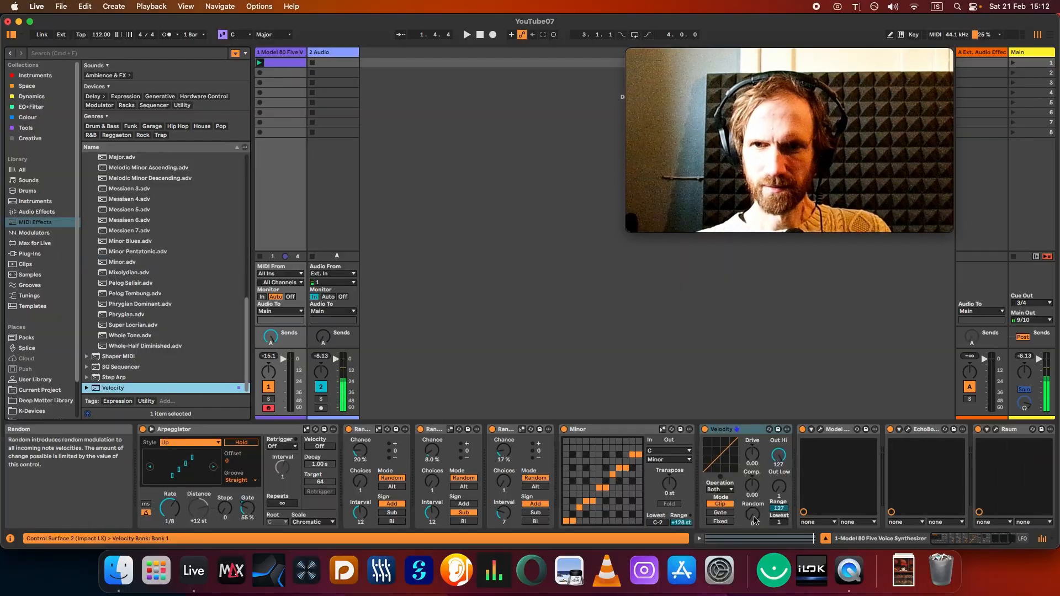
pyautogui.moveTo(754, 517); pyautogui.dragTo(754, 512)
pyautogui.press('space')
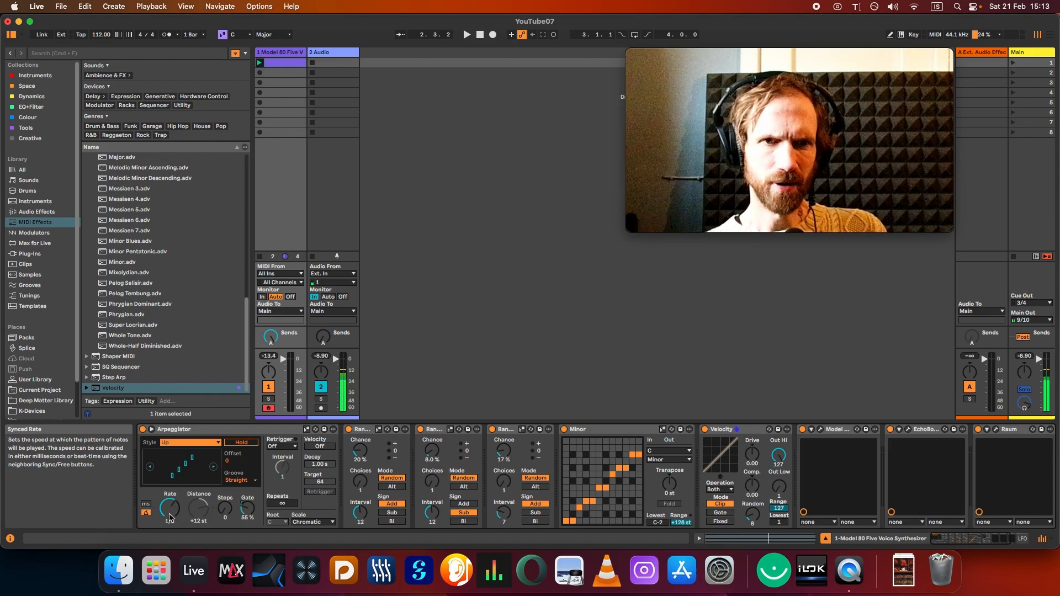
# - Add a second LFO modulator at the end of the device chain and map it to the Arpeggiator's synced Rate
pyautogui.click(35, 232)
pyautogui.click(107, 149)
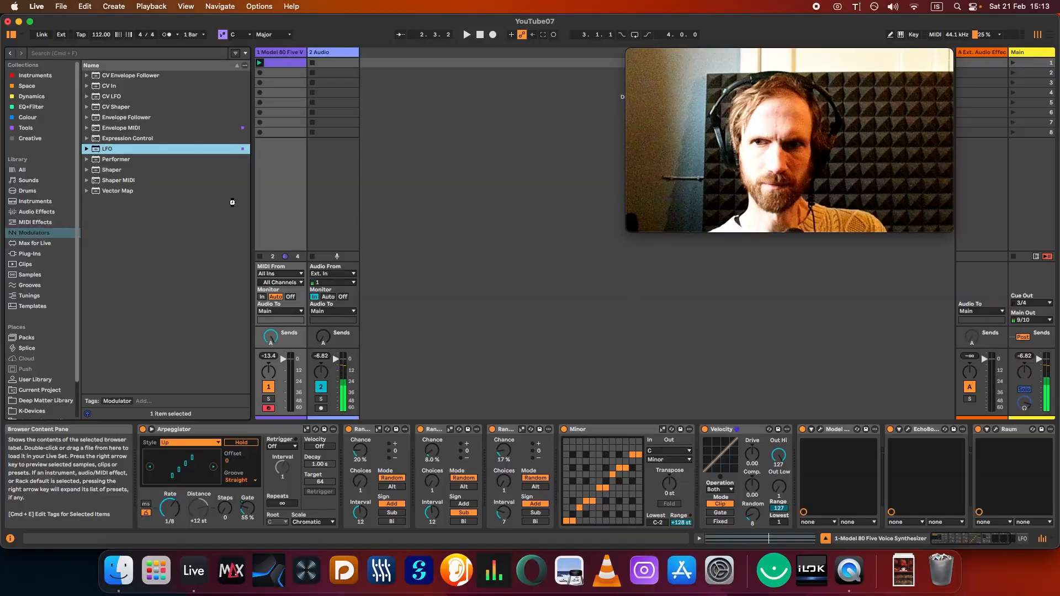
pyautogui.click(939, 442)
pyautogui.moveTo(996, 540); pyautogui.dragTo(117, 486)
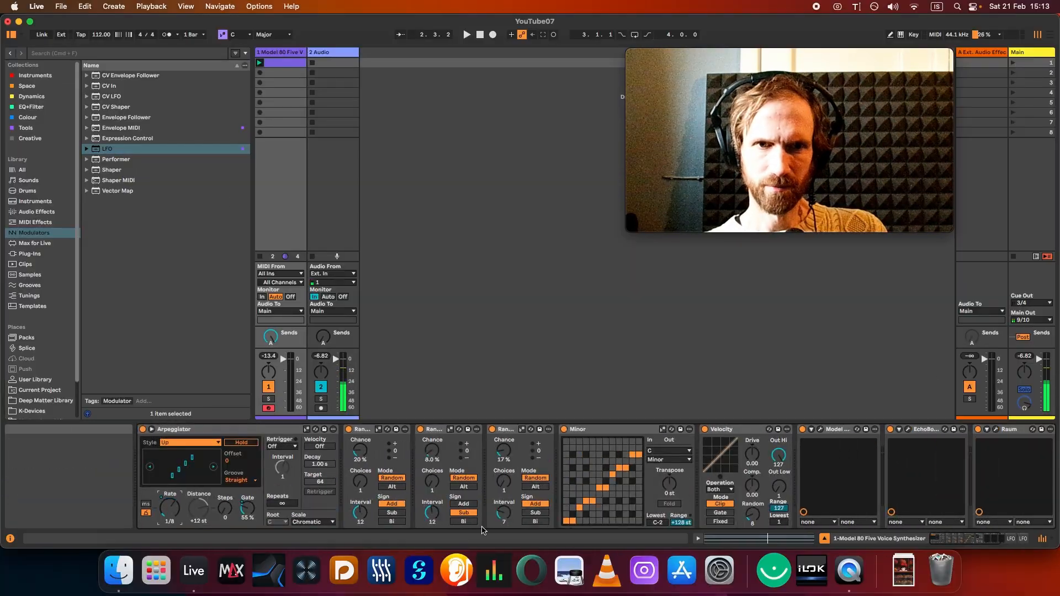
pyautogui.moveTo(967, 539); pyautogui.dragTo(1008, 540)
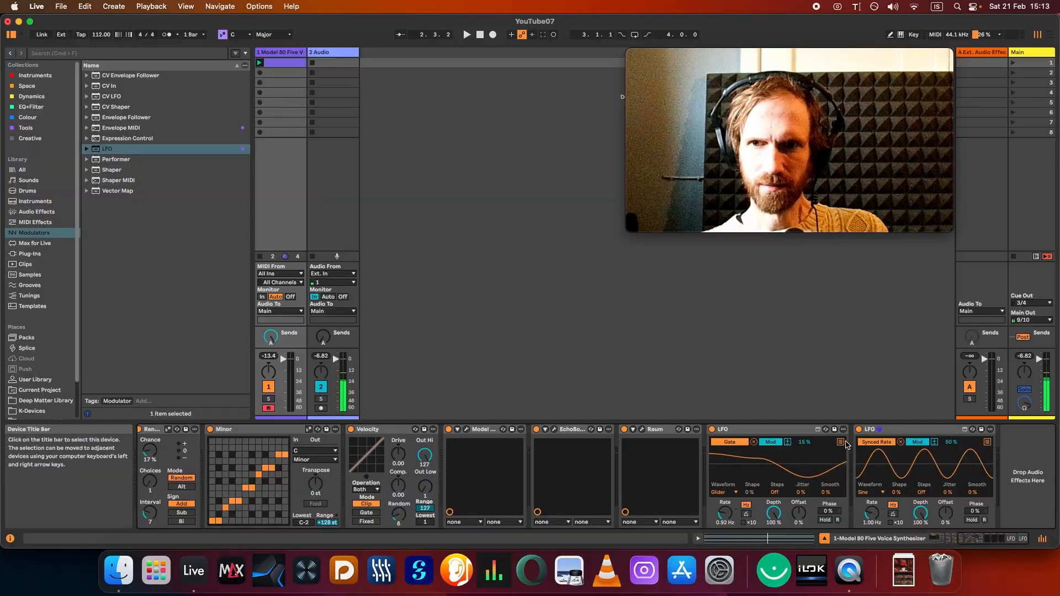
# - Give the second LFO the Glider waveform and a modulation amount of 15 %
pyautogui.click(882, 492)
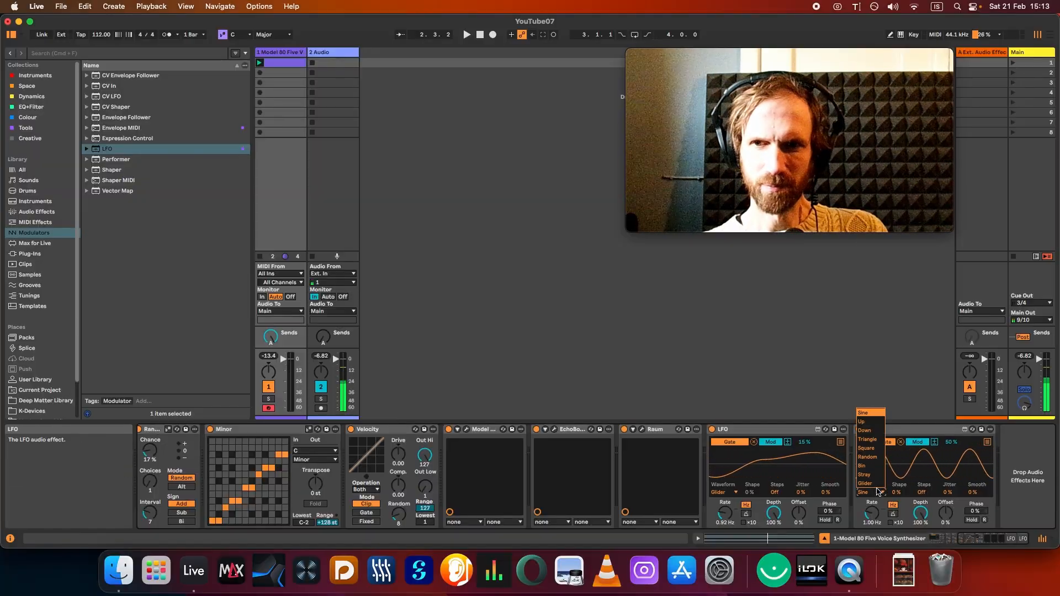
pyautogui.click(874, 484)
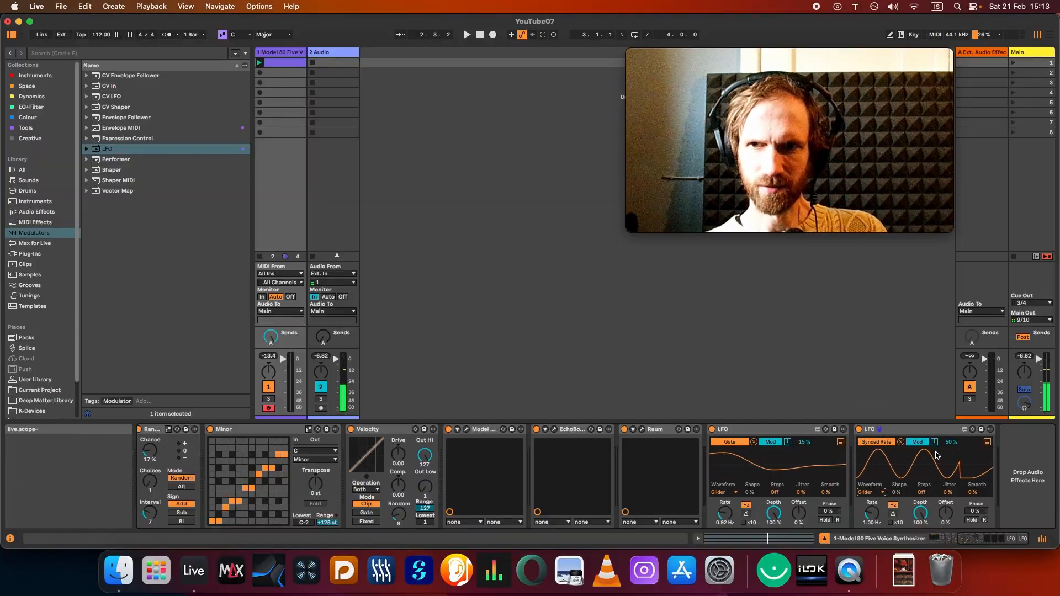
pyautogui.moveTo(950, 442); pyautogui.dragTo(951, 445)
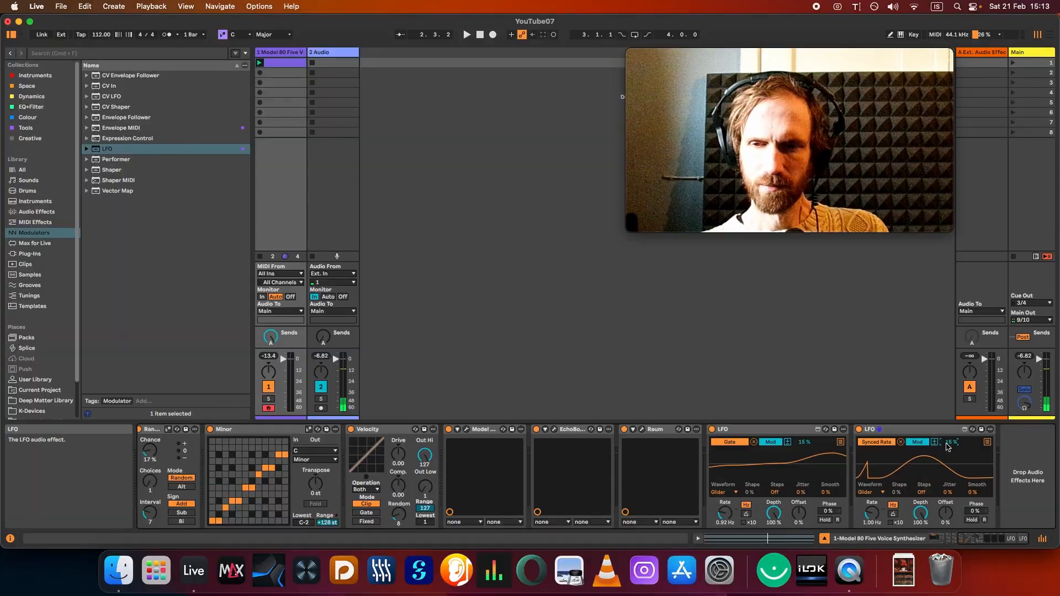
# - Play the clip, try beat sync on the second LFO, and return it to a free-running rate of 0.63 Hz
pyautogui.press('space')
pyautogui.click(895, 513)
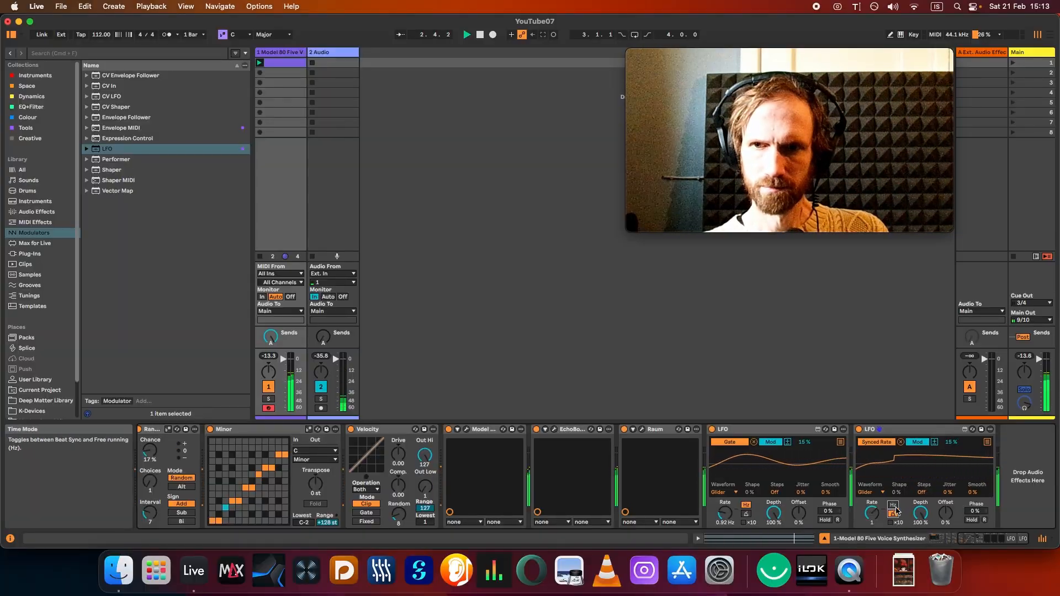
pyautogui.click(893, 505)
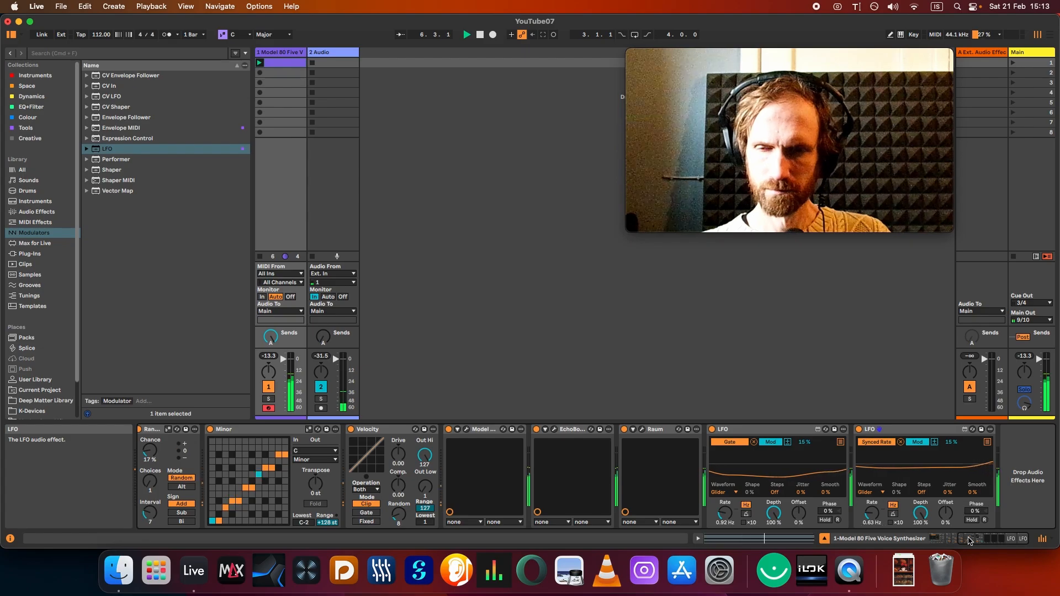
# - Set the Arpeggiator's Rate to 1/16 while the clip plays
pyautogui.moveTo(970, 542); pyautogui.dragTo(936, 543)
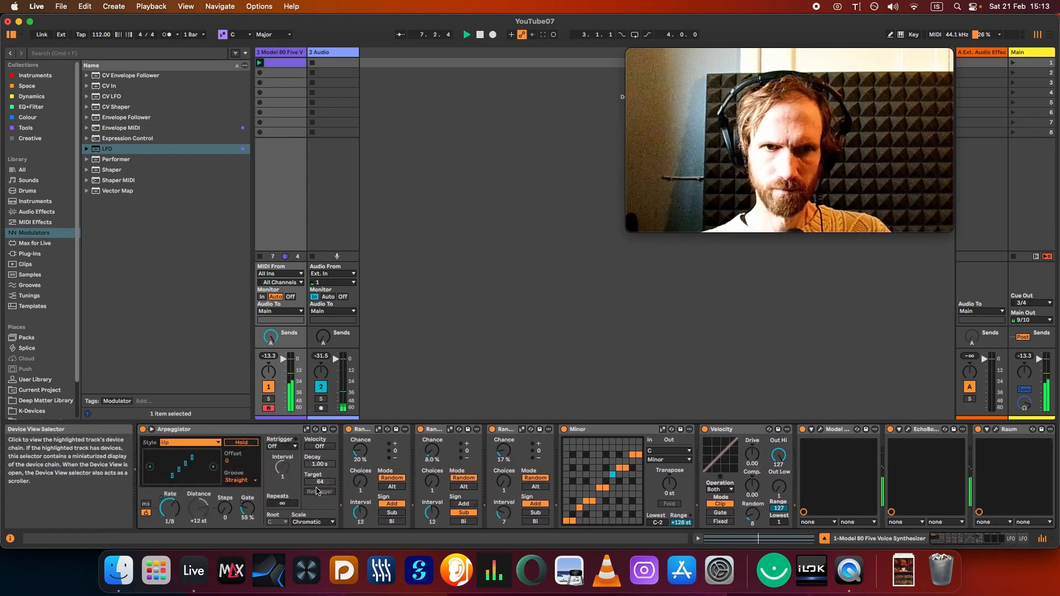
pyautogui.click(178, 516)
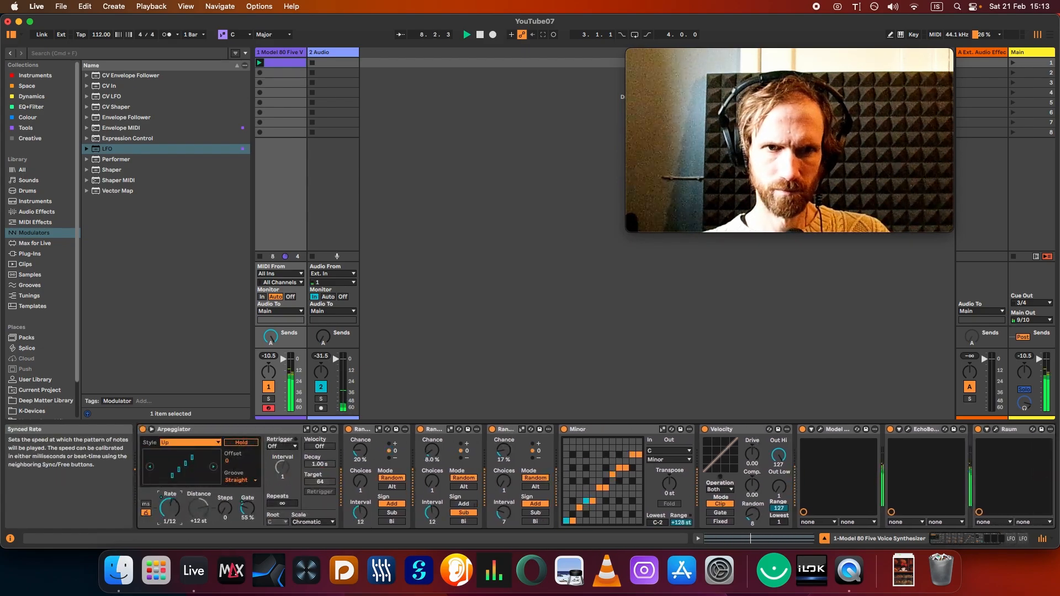
pyautogui.moveTo(178, 512); pyautogui.dragTo(178, 522)
pyautogui.click(178, 512)
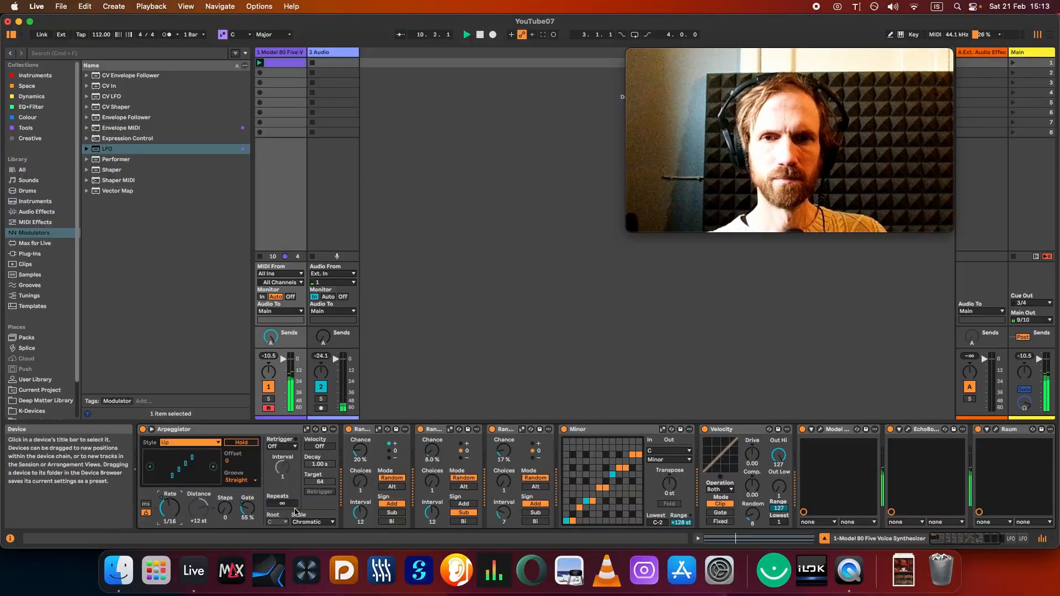
# - Reduce the modulation amount of the LFO mapped to Synced Rate to 8 % and audition the clip
pyautogui.click(992, 546)
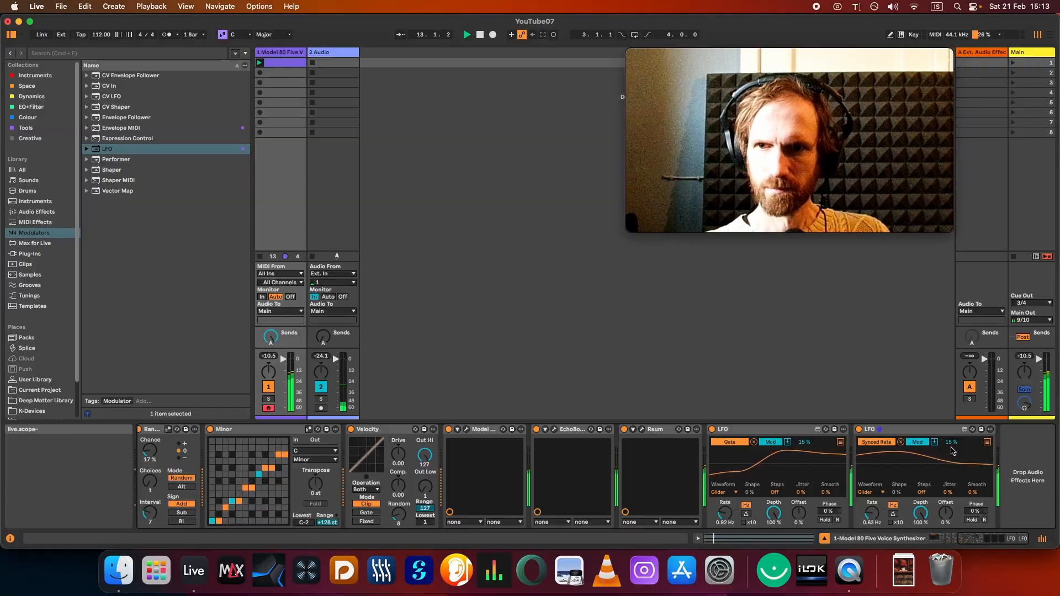
pyautogui.moveTo(952, 443); pyautogui.dragTo(952, 446)
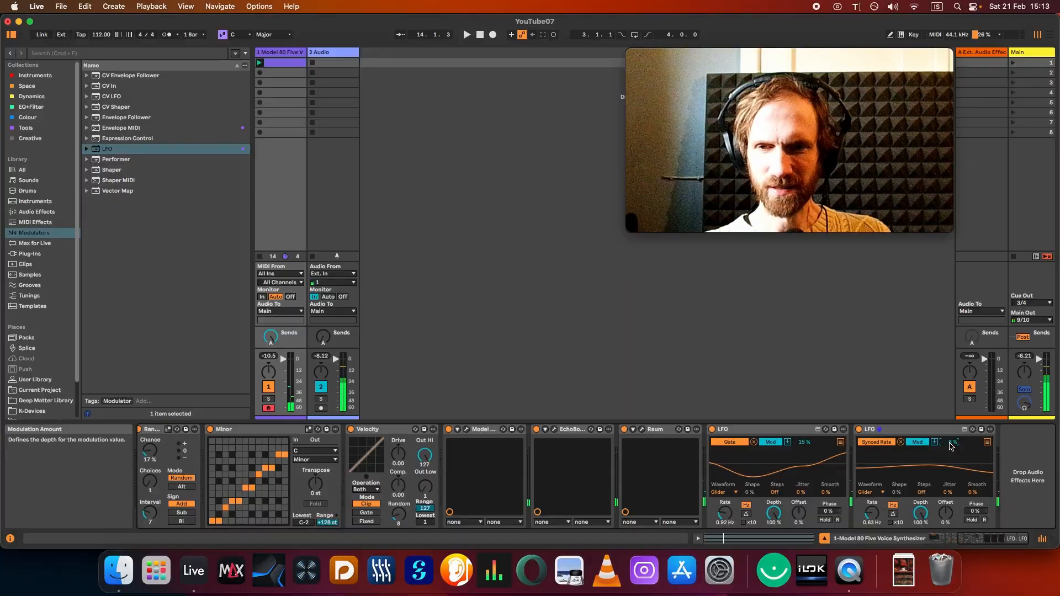
pyautogui.press('space')
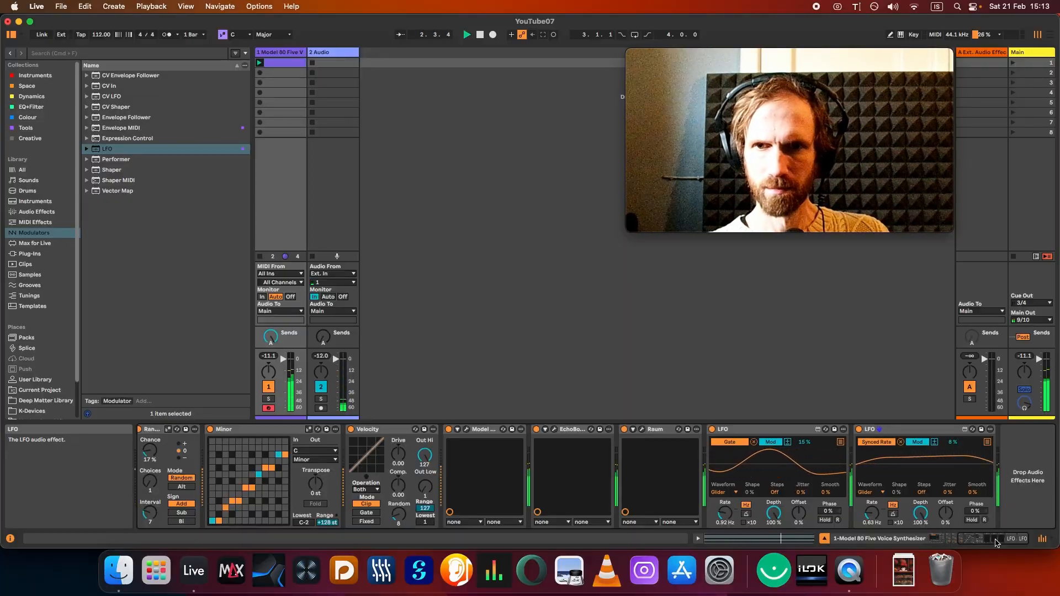
pyautogui.moveTo(996, 543)
pyautogui.mouseDown()
pyautogui.moveTo(963, 543)
pyautogui.moveTo(993, 539)
pyautogui.mouseUp()
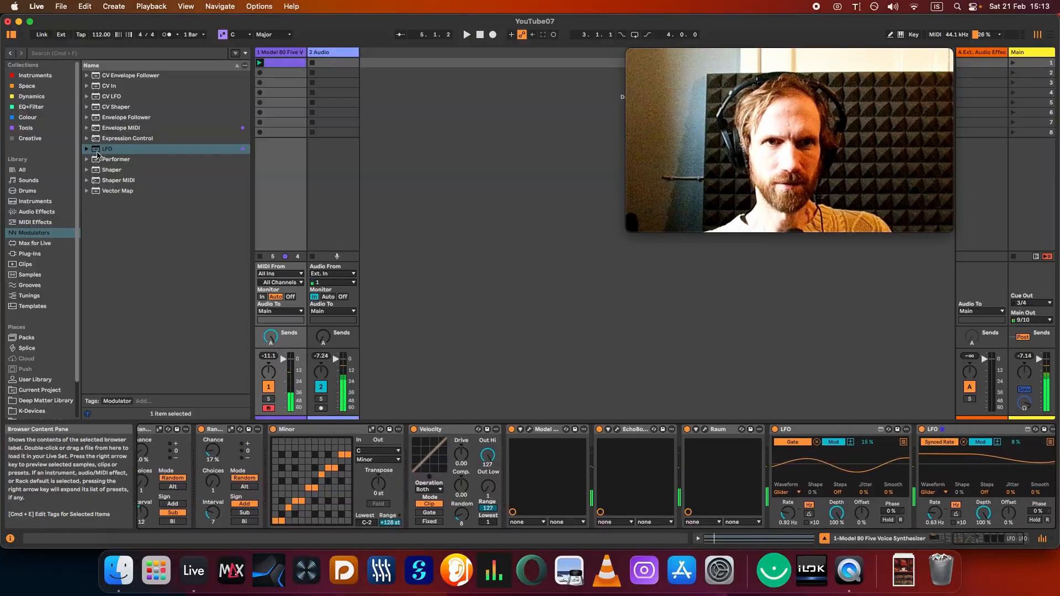
# - Insert another Random MIDI effect directly before the Minor scale device and set its Choices to 5
pyautogui.click(37, 211)
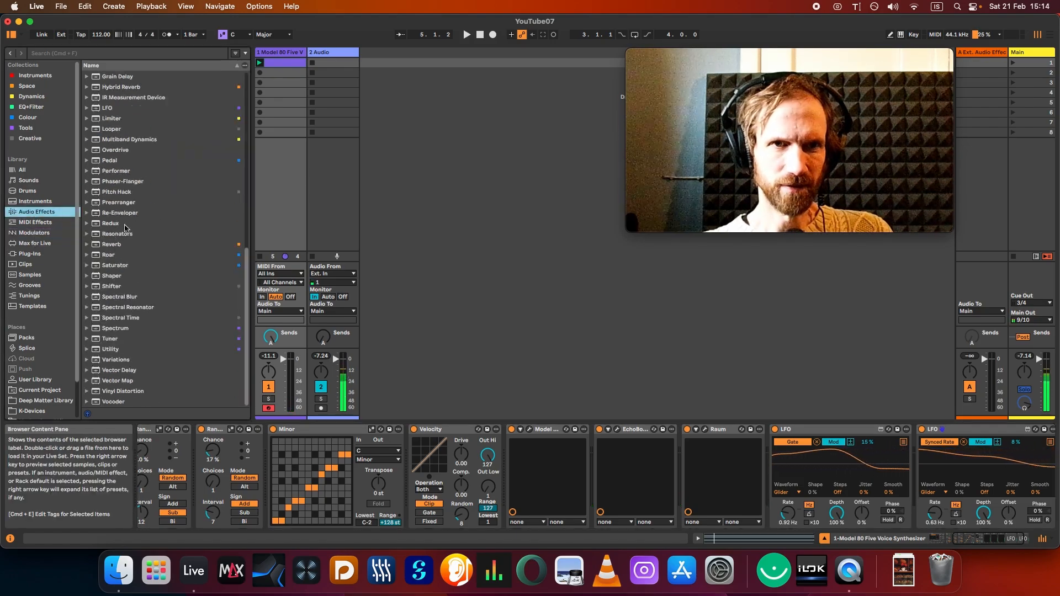
pyautogui.click(37, 223)
pyautogui.scroll(-1, 139, 356)
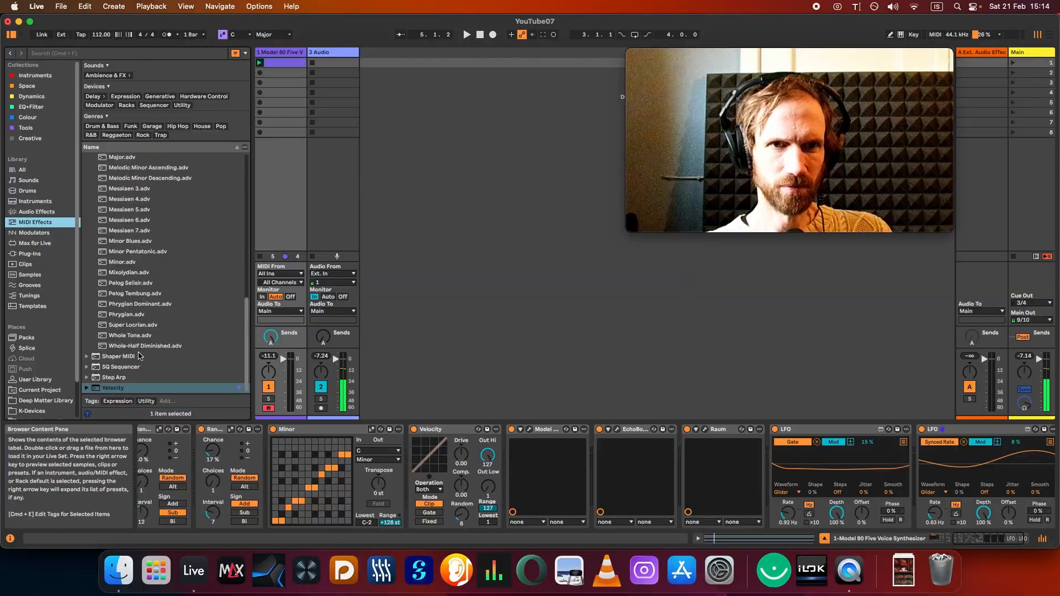
pyautogui.scroll(3, 141, 357)
pyautogui.scroll(5, 139, 356)
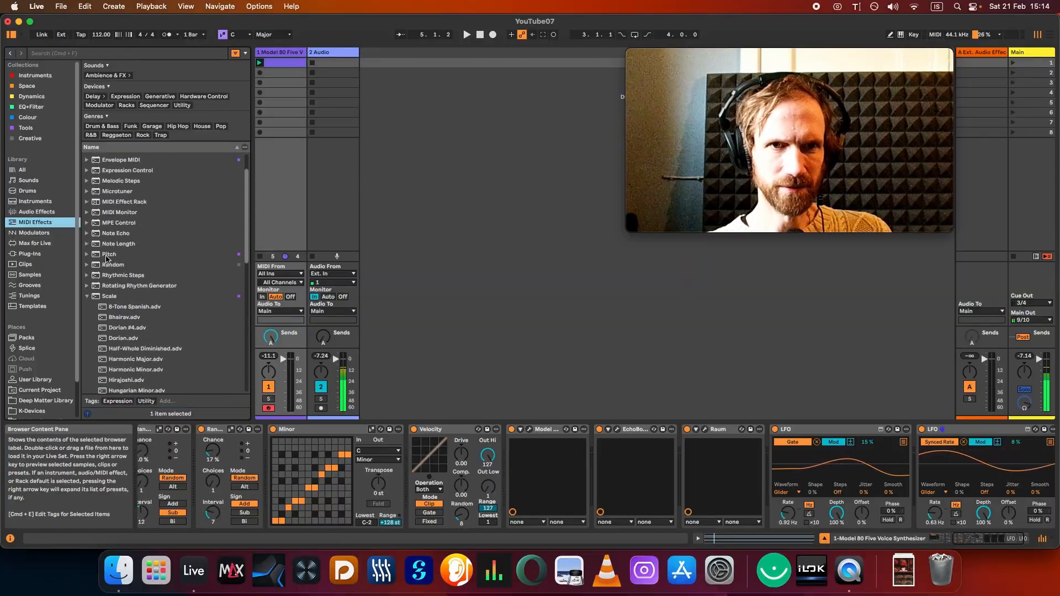
pyautogui.moveTo(111, 266); pyautogui.dragTo(409, 446)
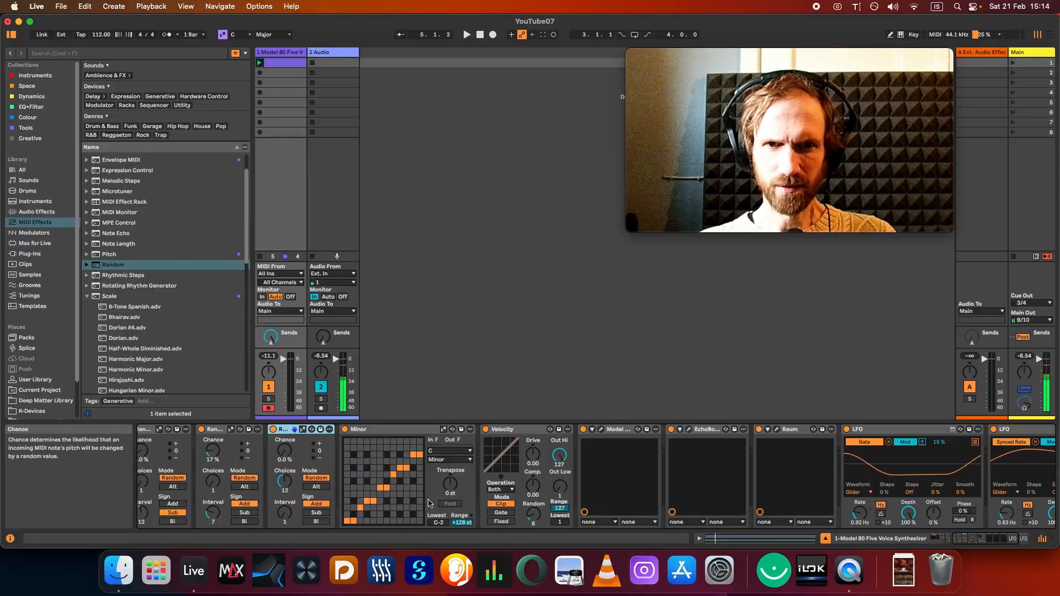
pyautogui.moveTo(285, 481); pyautogui.dragTo(284, 494)
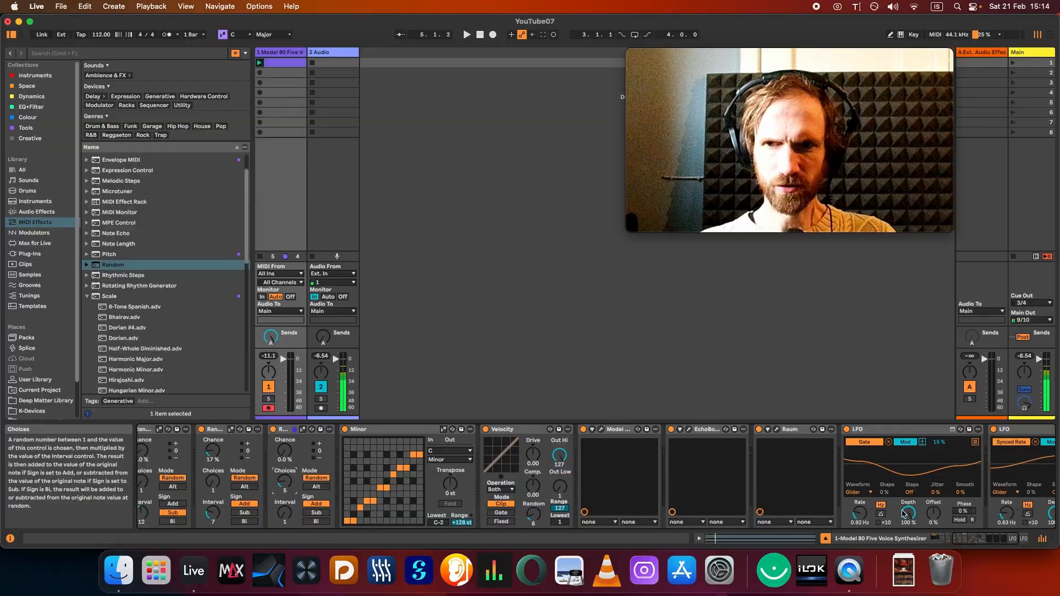
# - Add a third LFO at the end of the chain, mapped to the newest Random's Chance, and set that Chance to 7 %
pyautogui.moveTo(978, 537); pyautogui.dragTo(991, 536)
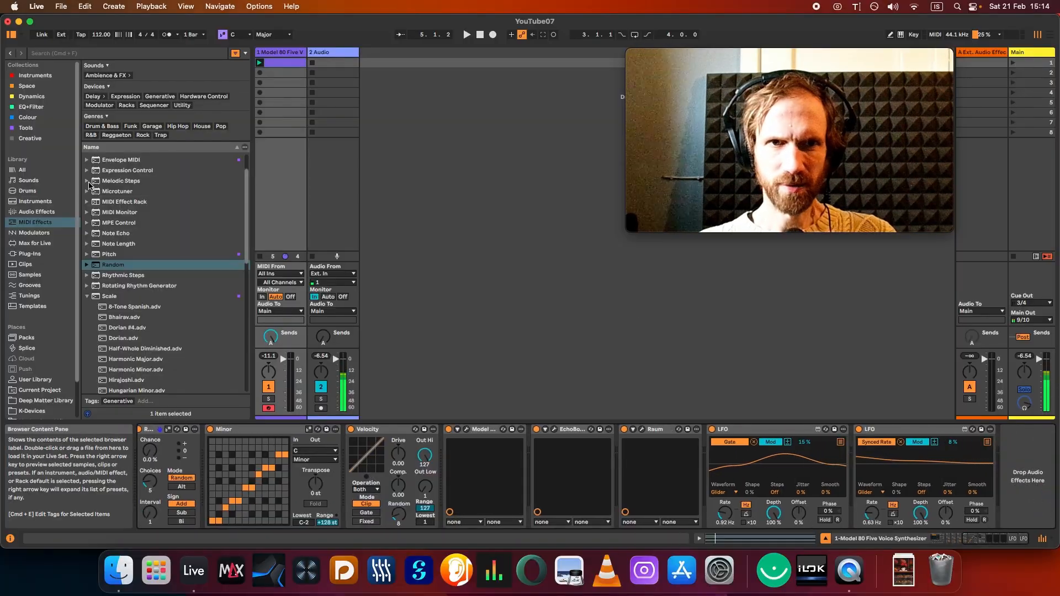
pyautogui.click(33, 232)
pyautogui.click(119, 149)
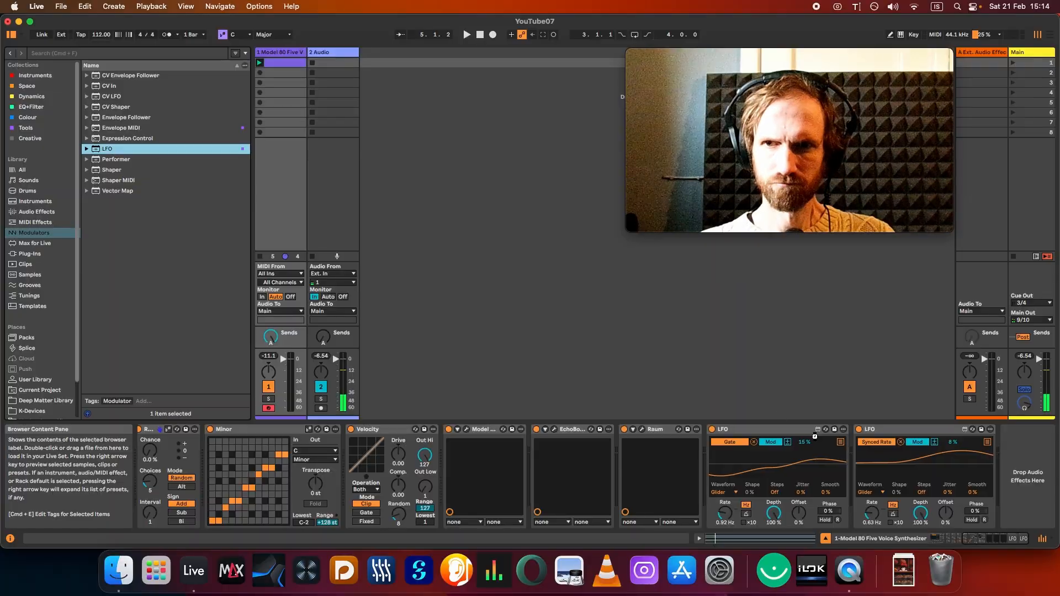
pyautogui.moveTo(815, 436); pyautogui.dragTo(1022, 469)
pyautogui.moveTo(1010, 539); pyautogui.dragTo(982, 544)
pyautogui.moveTo(500, 452); pyautogui.dragTo(500, 446)
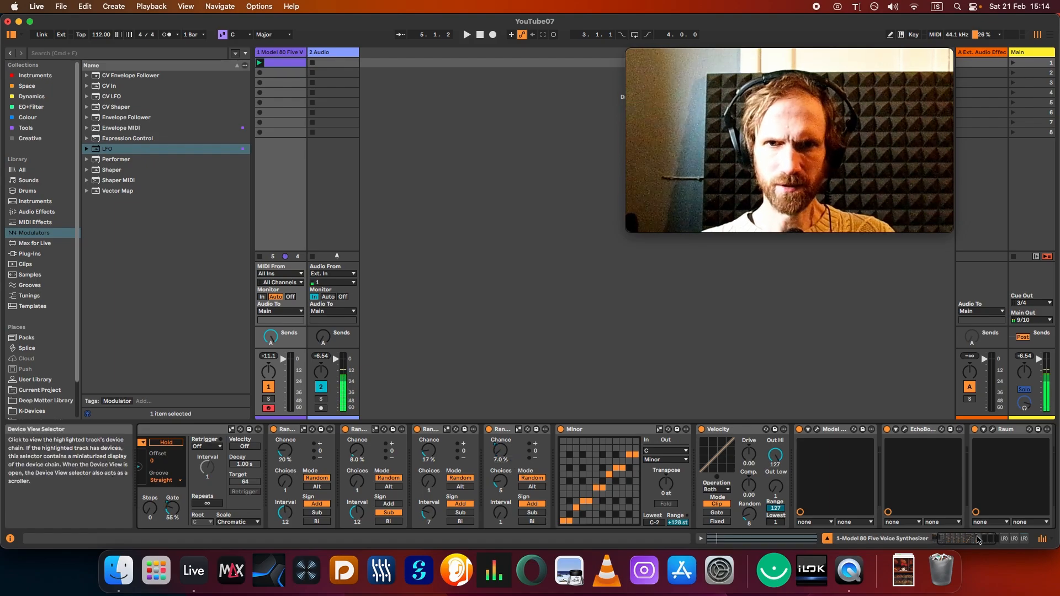
# - Set the third LFO's modulation amount to 36 % and its waveform to Glider
pyautogui.moveTo(978, 540); pyautogui.dragTo(994, 540)
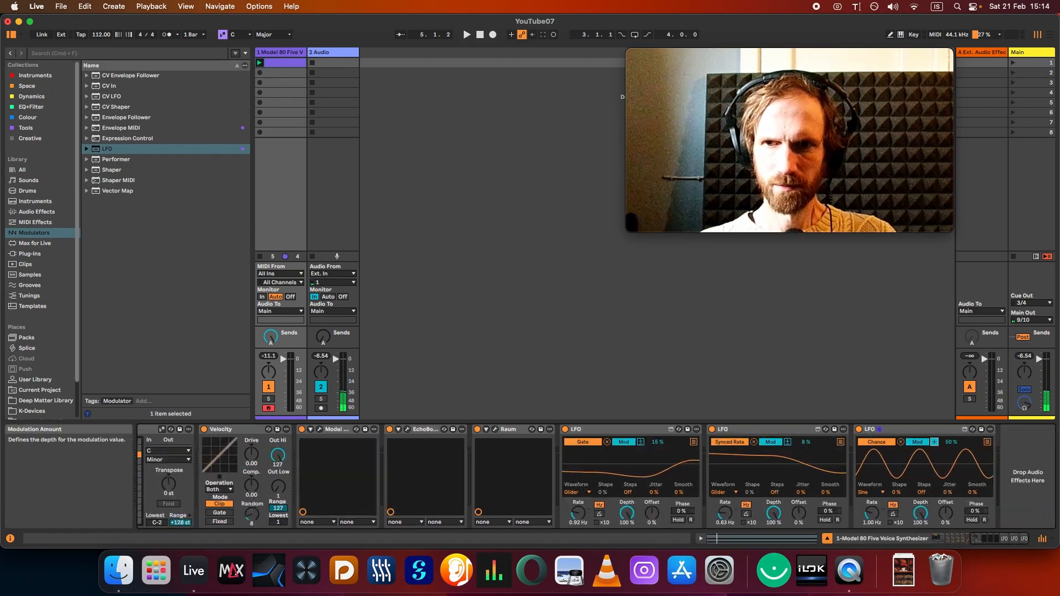
pyautogui.moveTo(951, 441); pyautogui.dragTo(950, 457)
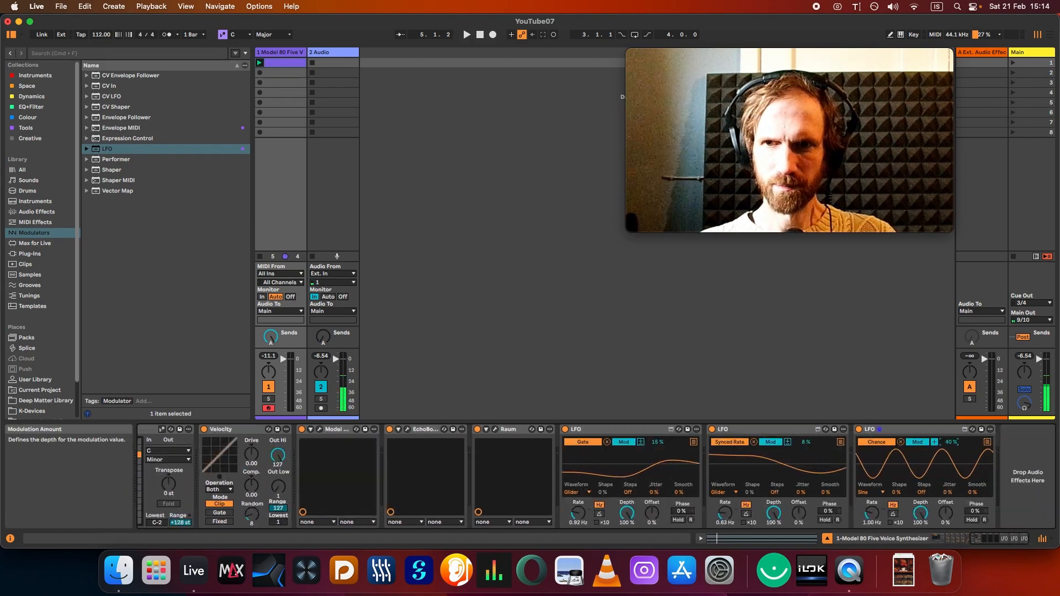
pyautogui.click(872, 493)
pyautogui.click(873, 484)
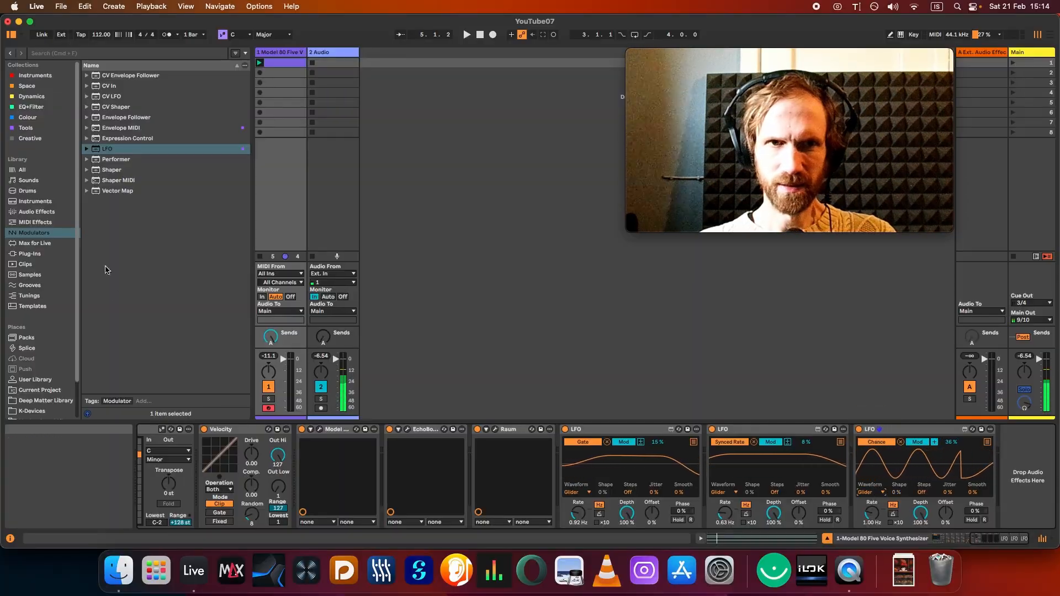
# - Add a fourth LFO at the end of the device chain and audition the clip
pyautogui.click(110, 149)
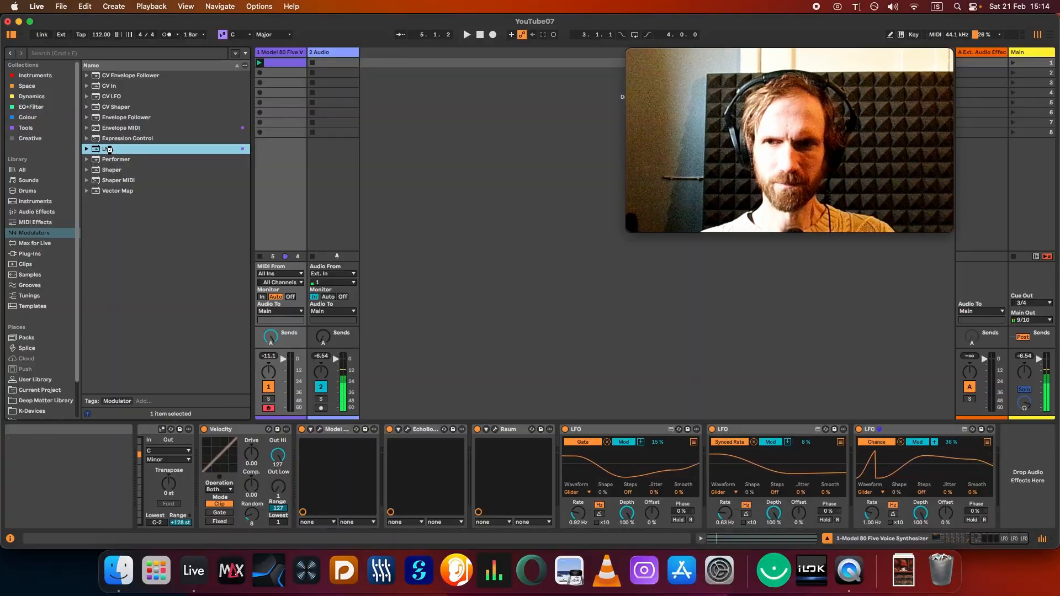
pyautogui.moveTo(1004, 541); pyautogui.dragTo(981, 541)
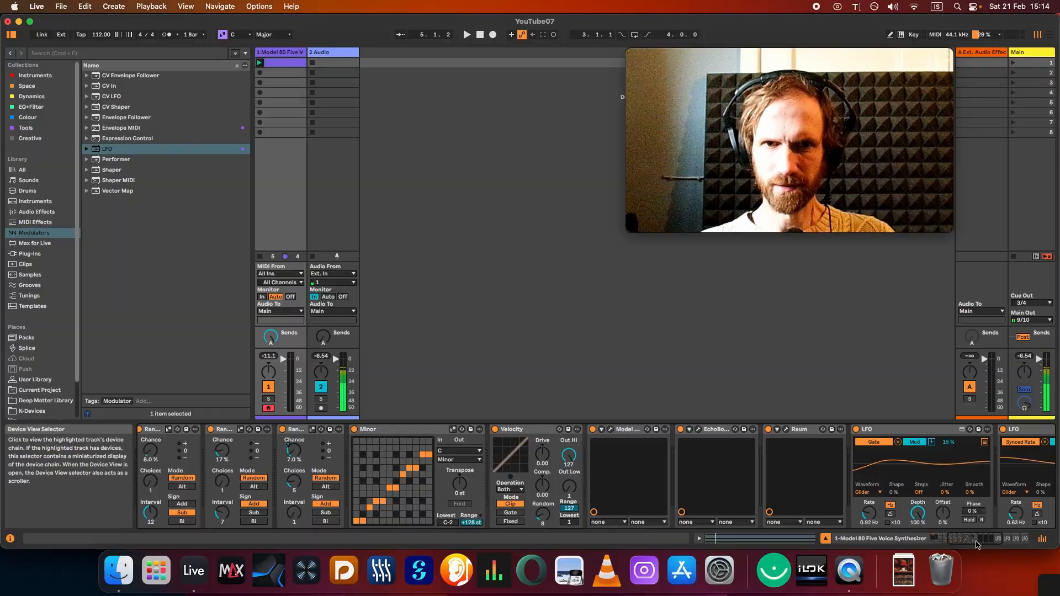
pyautogui.press('space')
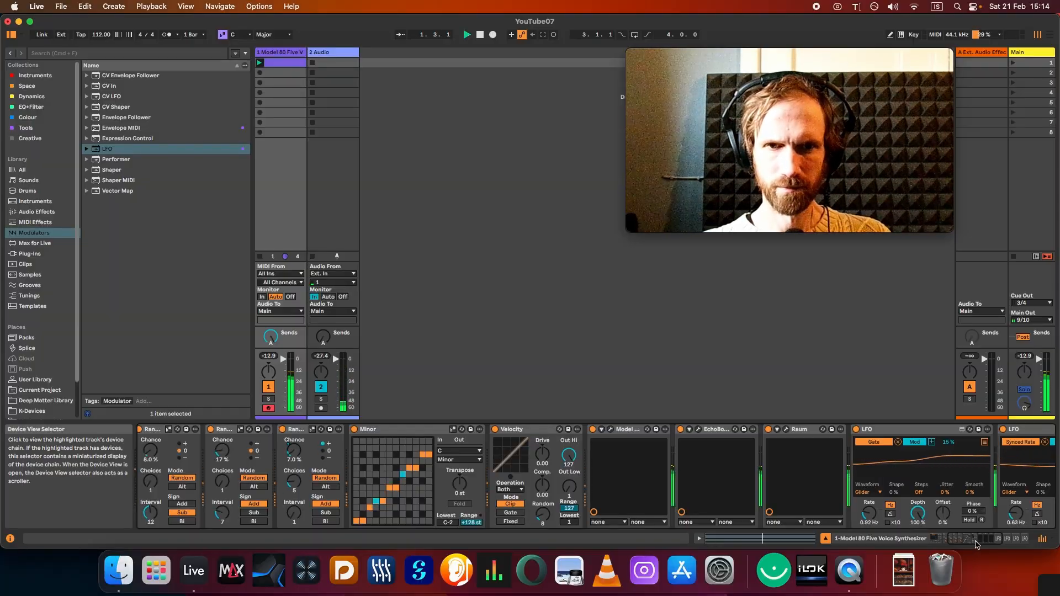
pyautogui.click(975, 543)
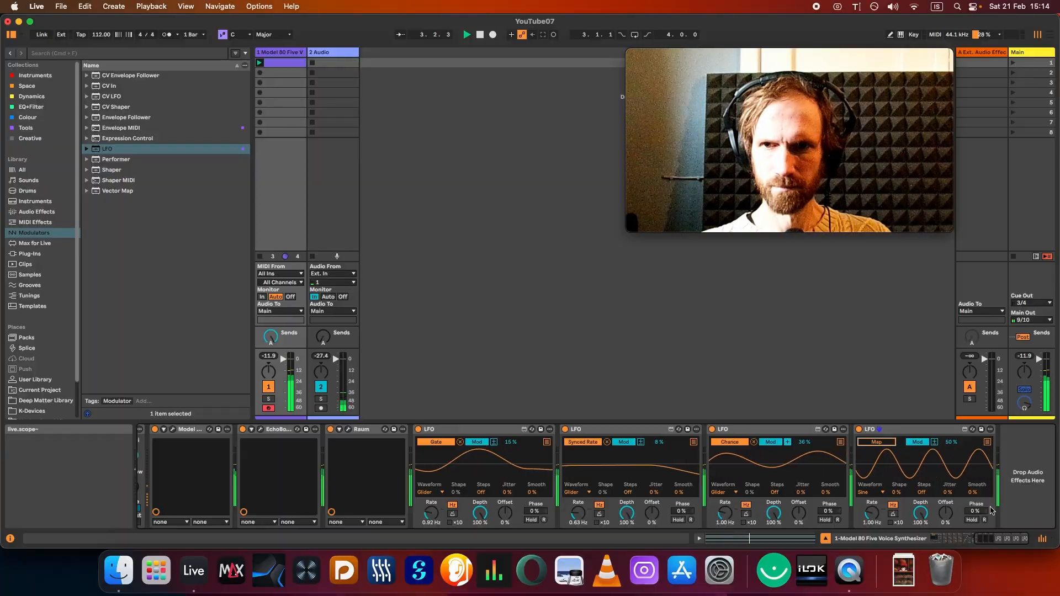
# - Set the song tempo to 109 BPM while the clip plays
pyautogui.click(946, 541)
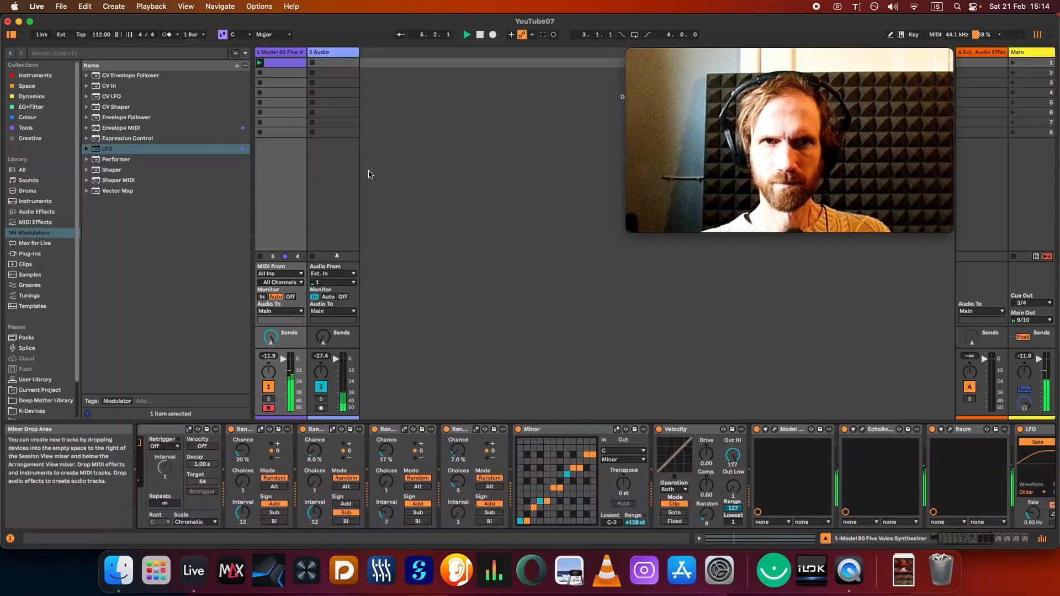
pyautogui.moveTo(101, 35); pyautogui.dragTo(101, 41)
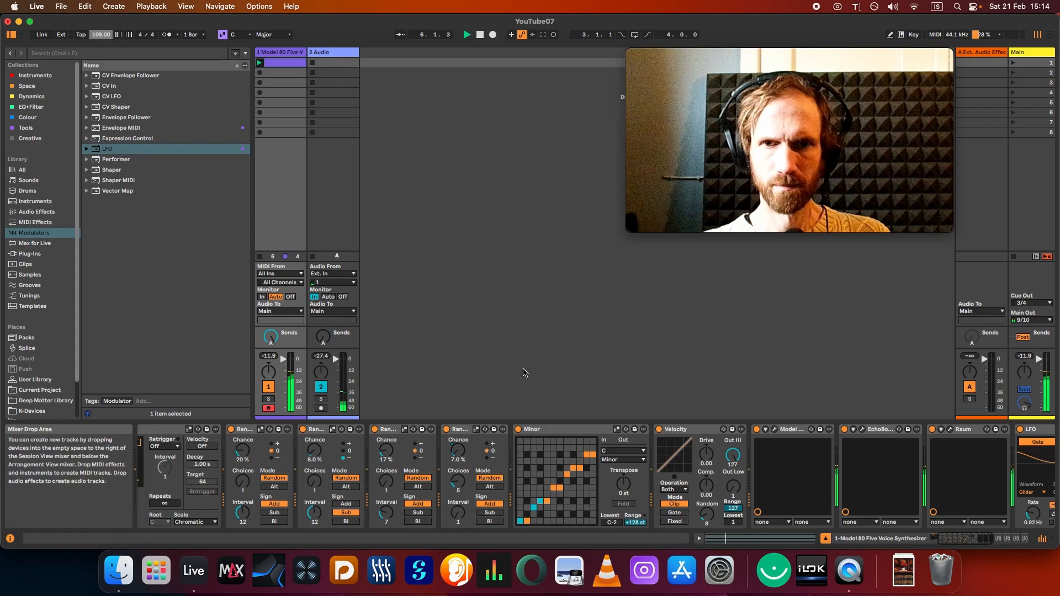
# - Open the Model 80 synthesizer's window and add its filter Cutoff to the device's configurable parameters
pyautogui.click(774, 430)
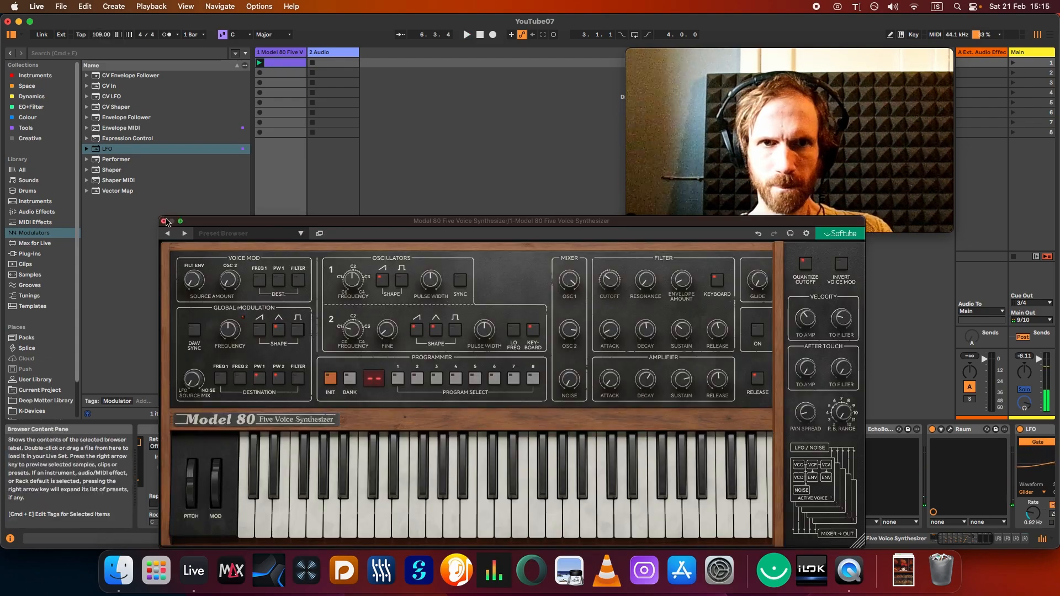
pyautogui.click(164, 221)
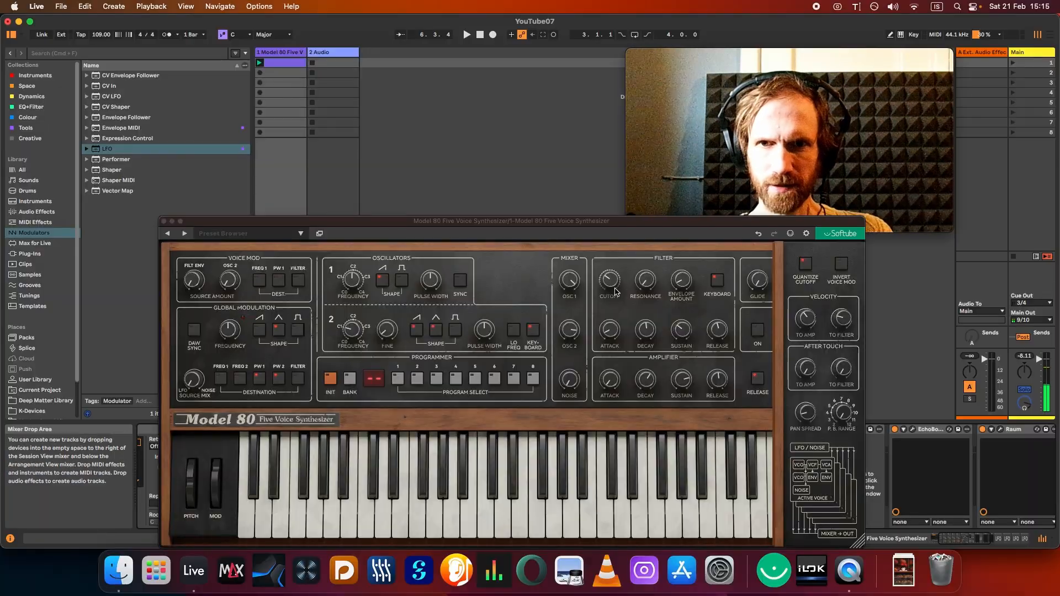
pyautogui.click(611, 283)
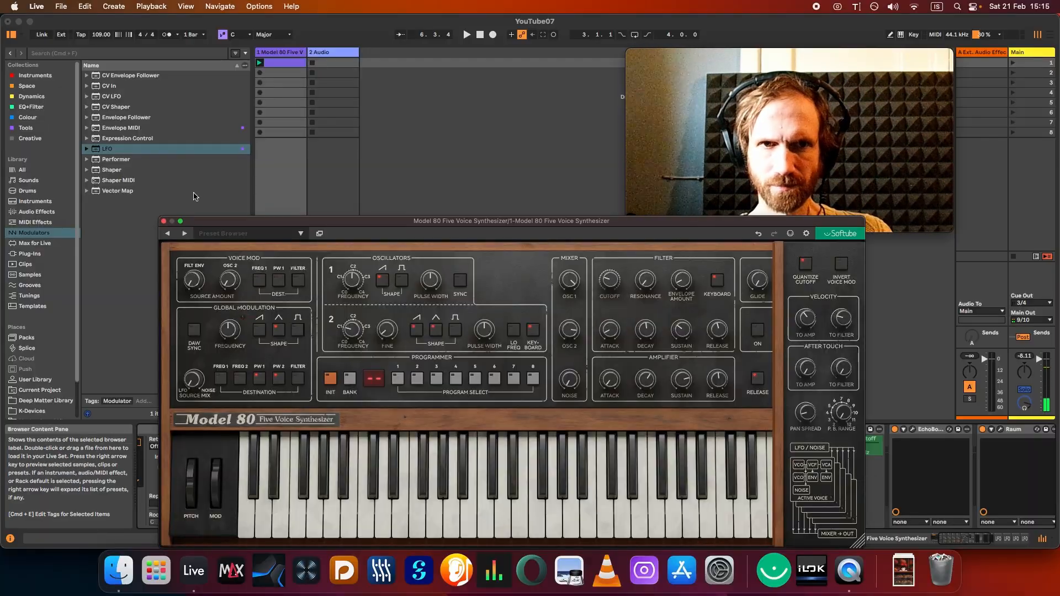
# - Close the synthesizer window, add a fifth LFO at the end of the chain and map it to the Model 80's Filter Cutoff
pyautogui.click(163, 221)
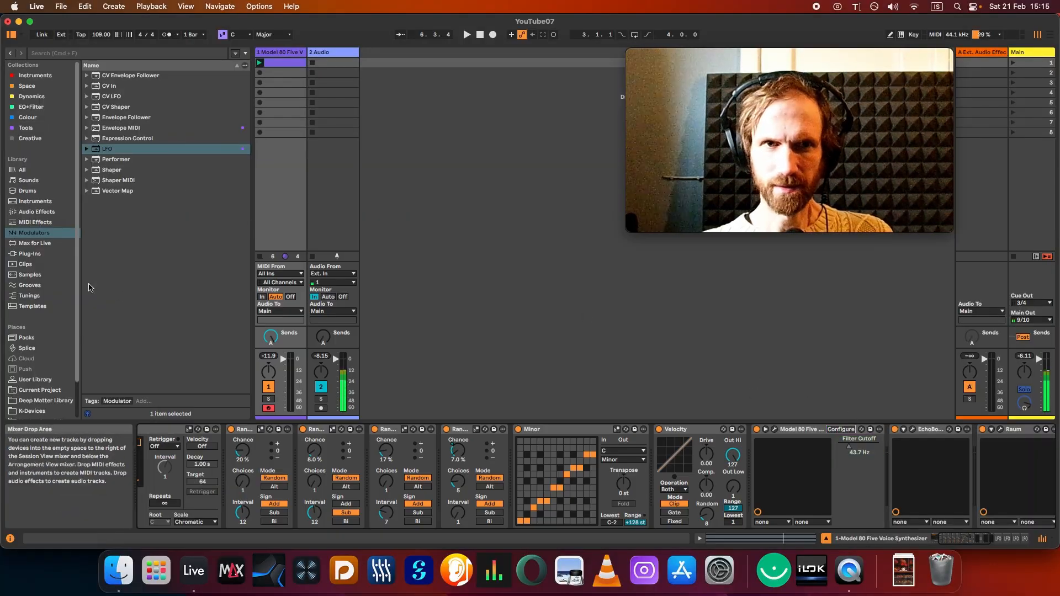
pyautogui.click(113, 149)
pyautogui.press('Return')
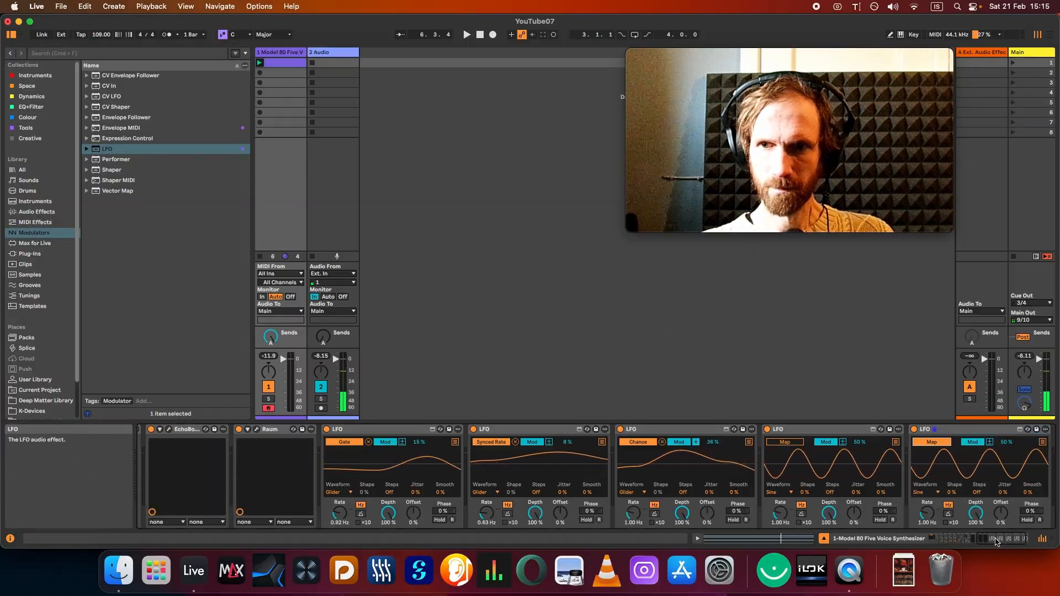
pyautogui.moveTo(996, 539); pyautogui.dragTo(984, 539)
pyautogui.click(332, 448)
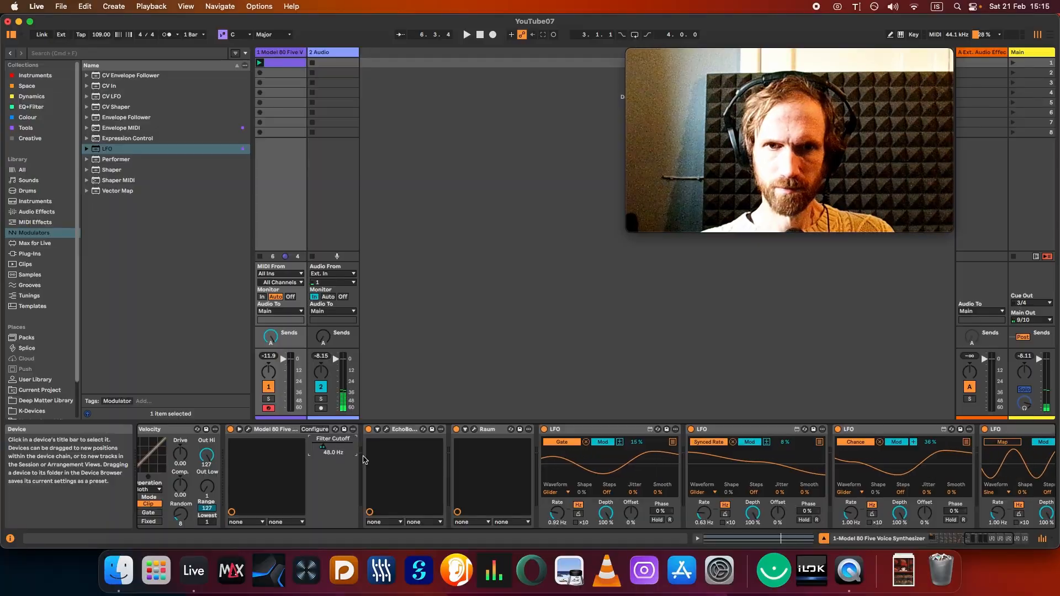
# - Set the Filter Cutoff LFO's modulation amount to 7 %, waveform to Glider and rate to 0.84 Hz, and start playback
pyautogui.click(1025, 539)
pyautogui.moveTo(952, 442); pyautogui.dragTo(952, 455)
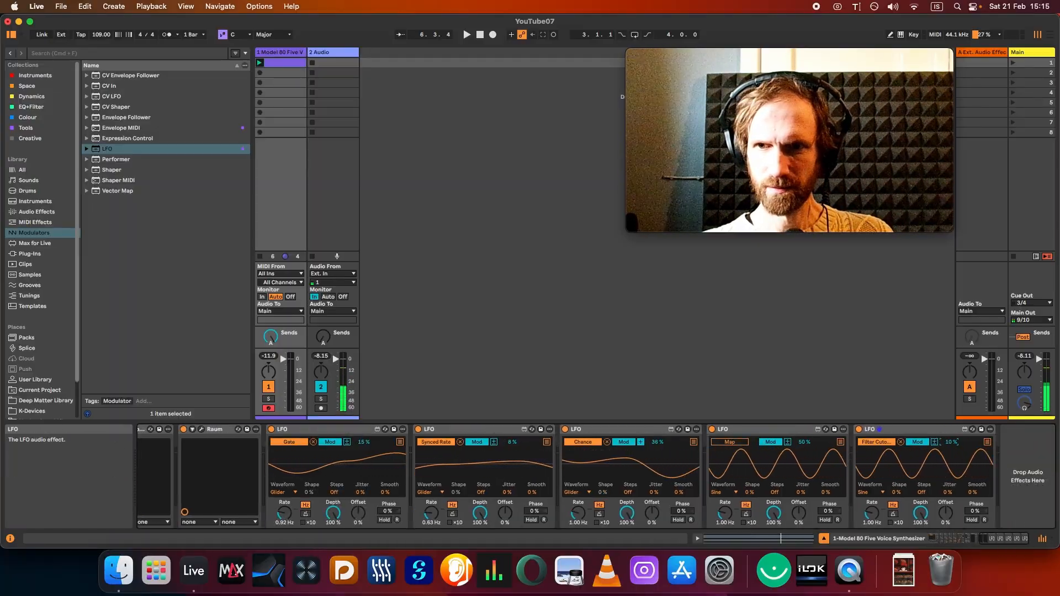
pyautogui.click(870, 492)
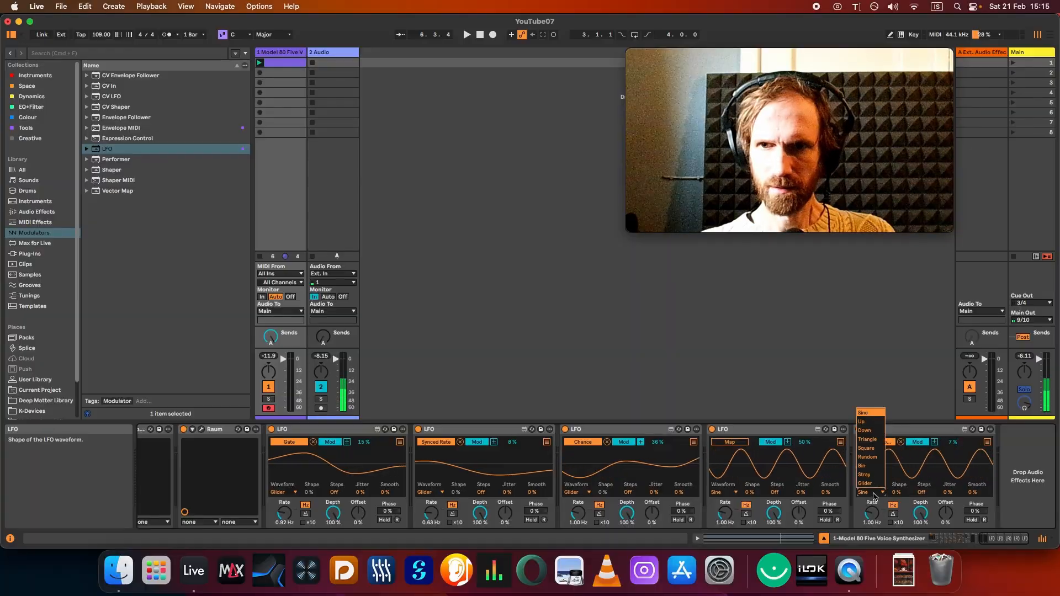
pyautogui.click(871, 486)
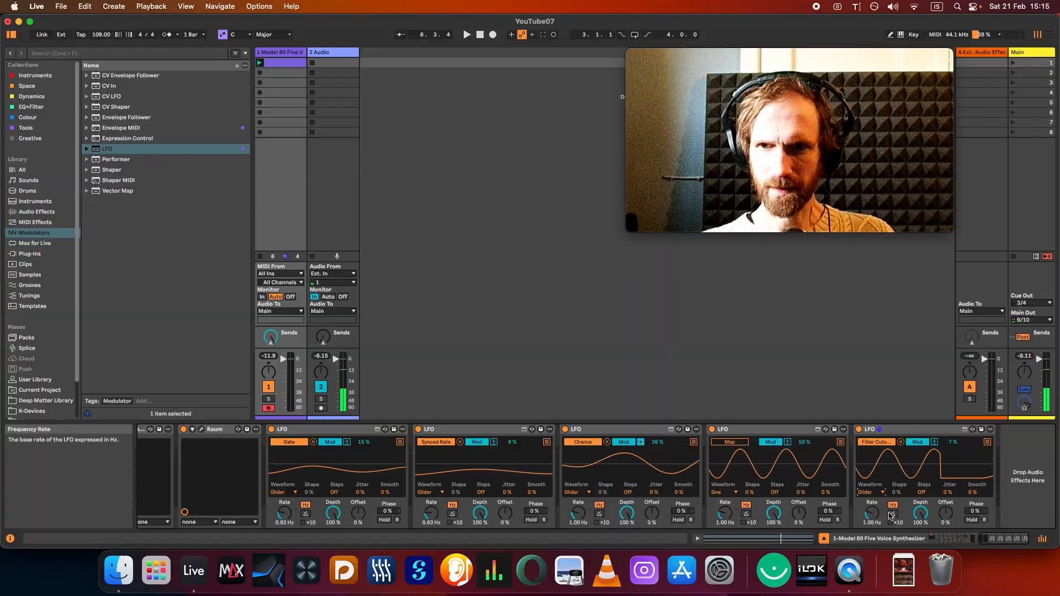
pyautogui.press('space')
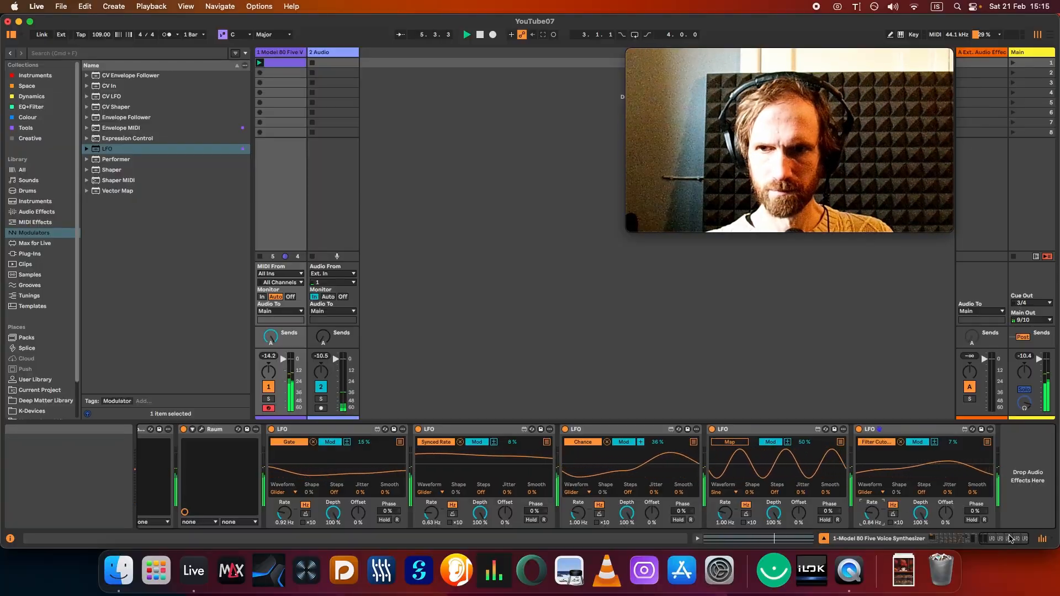
# - Unfold EchoBoy Jr's parameters, add a sixth LFO at the end of the chain and map it to the echo's Feedback
pyautogui.moveTo(1010, 539); pyautogui.dragTo(995, 540)
pyautogui.click(398, 430)
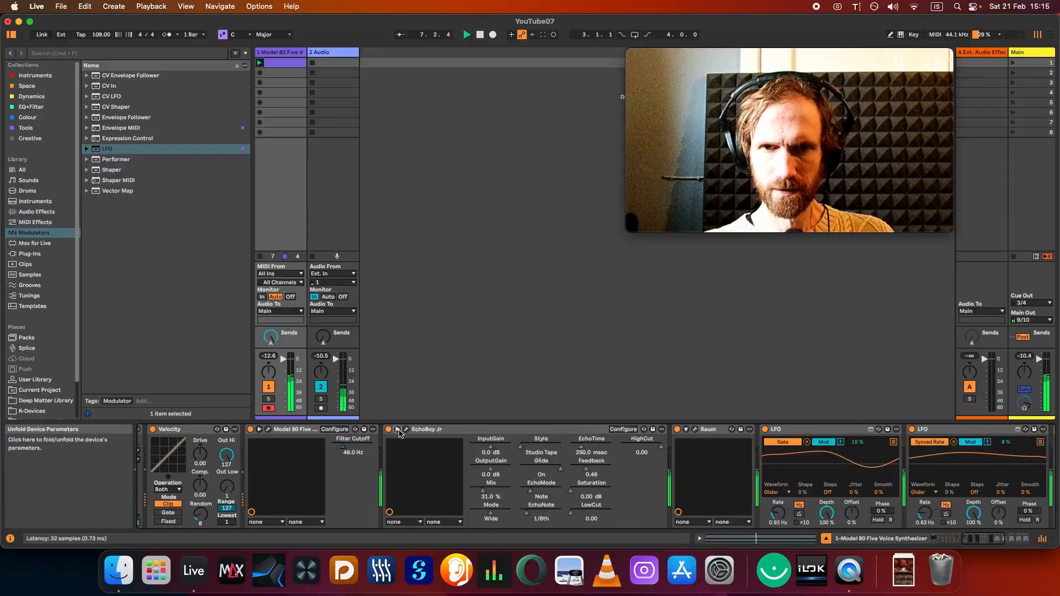
pyautogui.moveTo(1008, 543); pyautogui.dragTo(1019, 541)
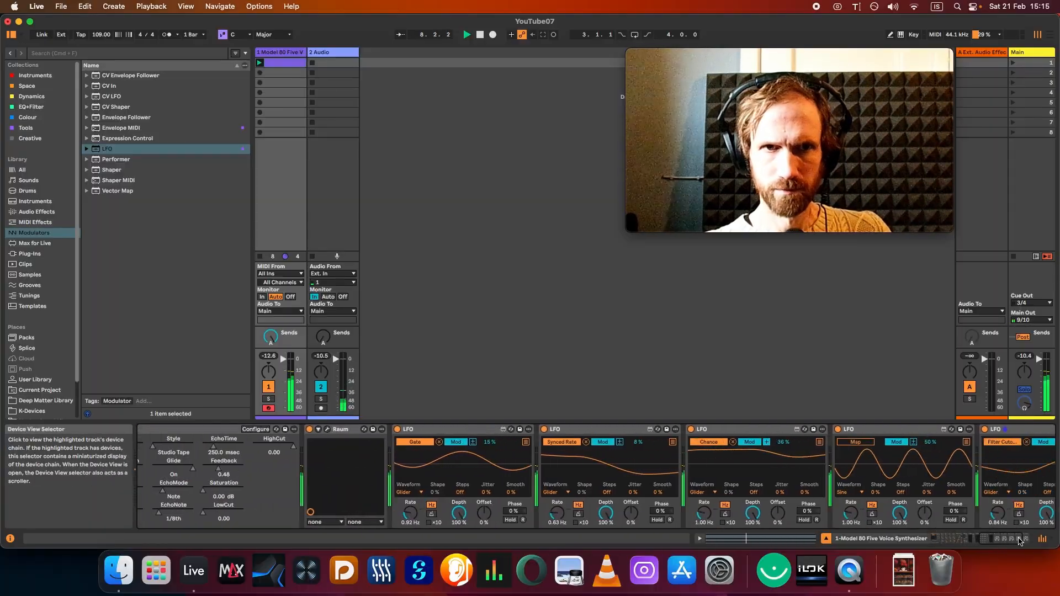
pyautogui.click(134, 152)
pyautogui.doubleClick(133, 149)
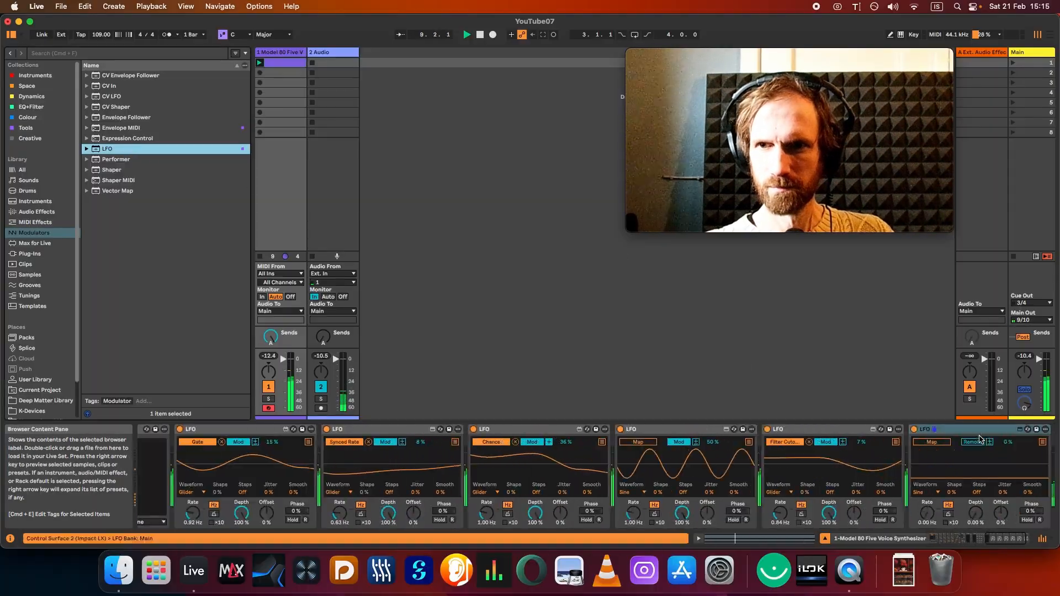
pyautogui.moveTo(1004, 541); pyautogui.dragTo(976, 541)
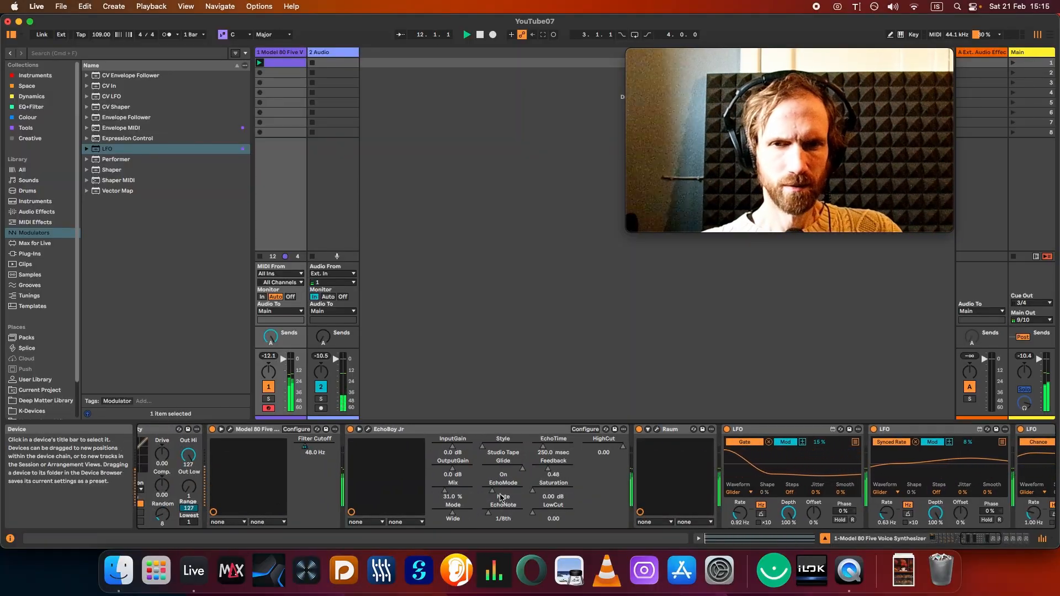
pyautogui.click(546, 470)
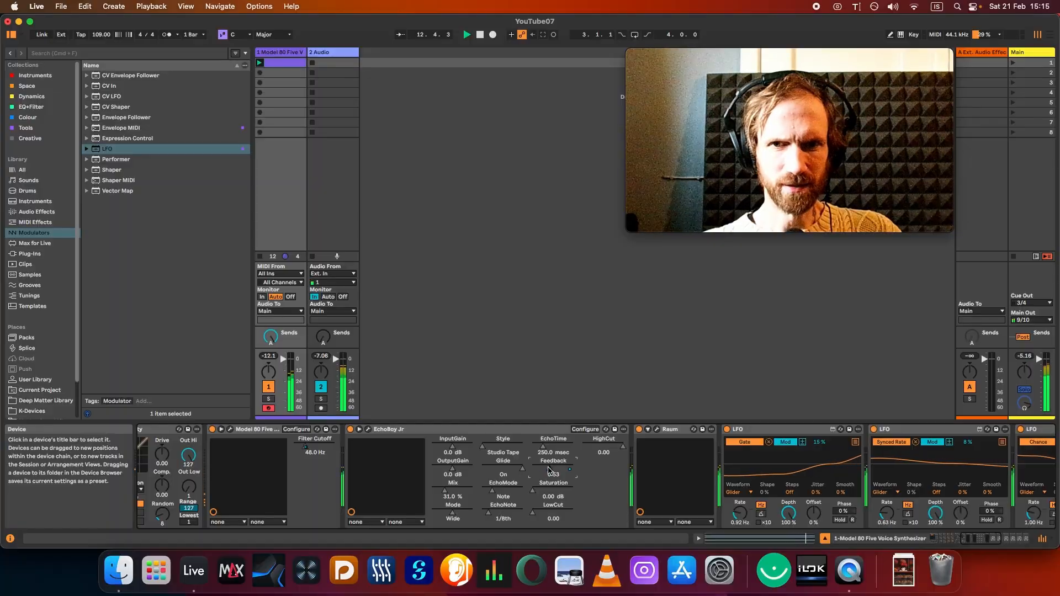
# - Set the Feedback LFO's waveform to Glider and its modulation amount to 34 %
pyautogui.moveTo(974, 540); pyautogui.dragTo(1002, 539)
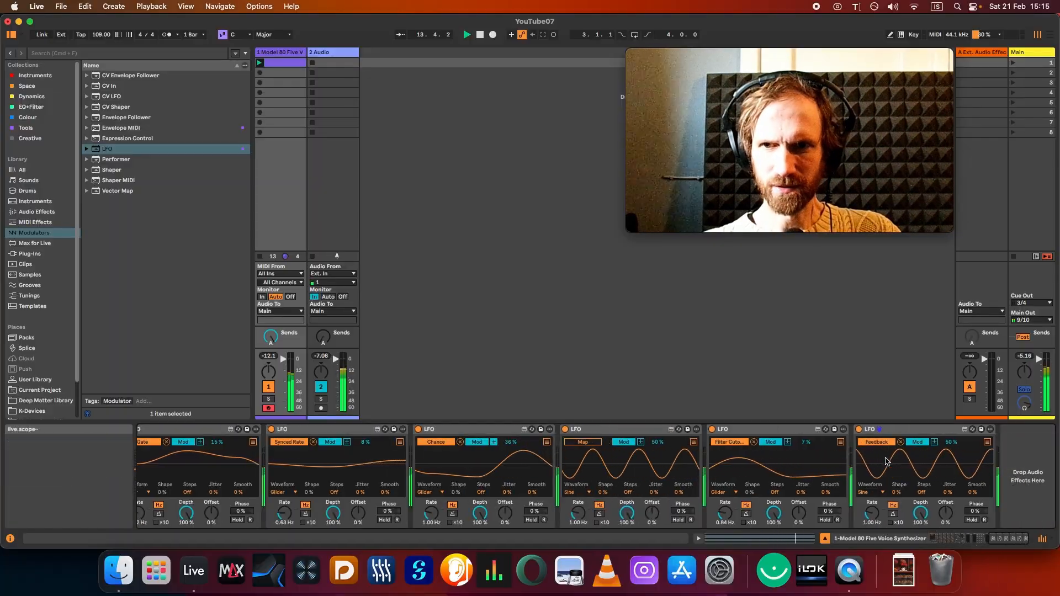
pyautogui.click(869, 492)
pyautogui.click(872, 483)
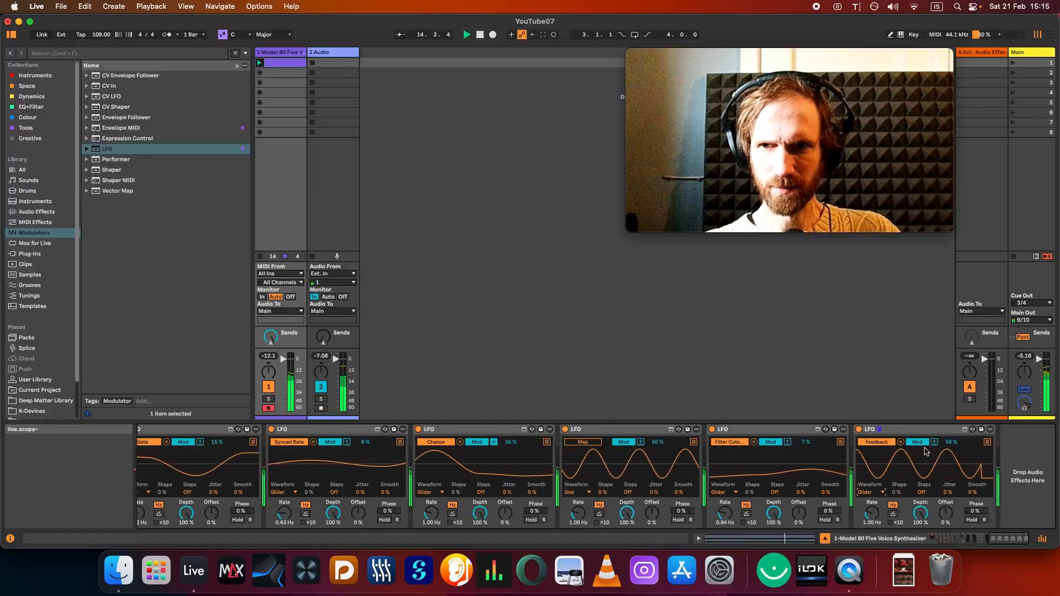
pyautogui.moveTo(951, 441); pyautogui.dragTo(953, 445)
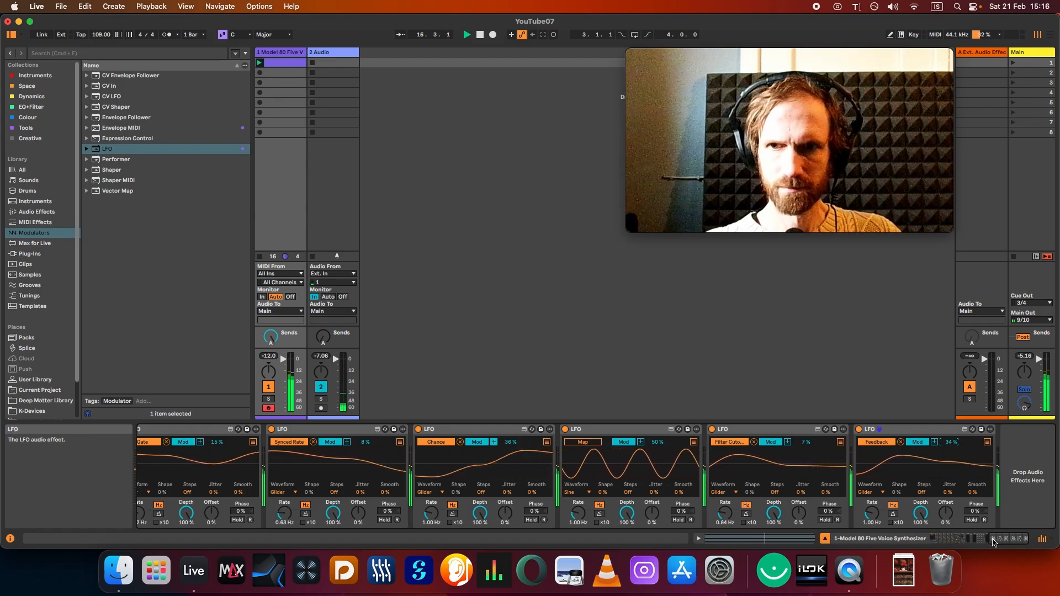
# - Add a MIDI track after the Model 80 track and load Pianoteq 9 from the Instruments collection onto it
pyautogui.moveTo(1001, 539); pyautogui.dragTo(933, 546)
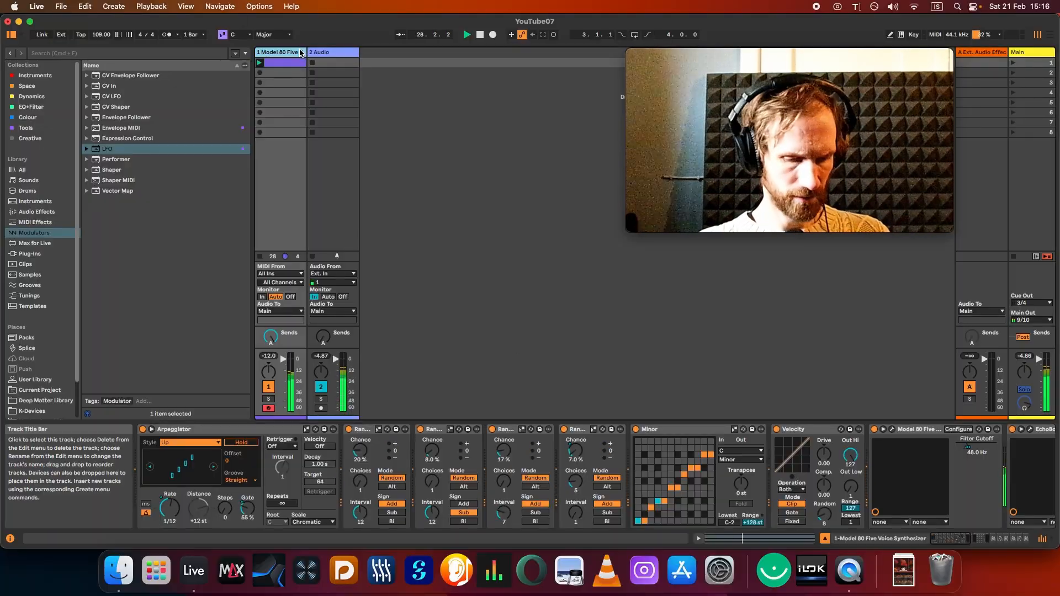
pyautogui.press('super+shift+t')
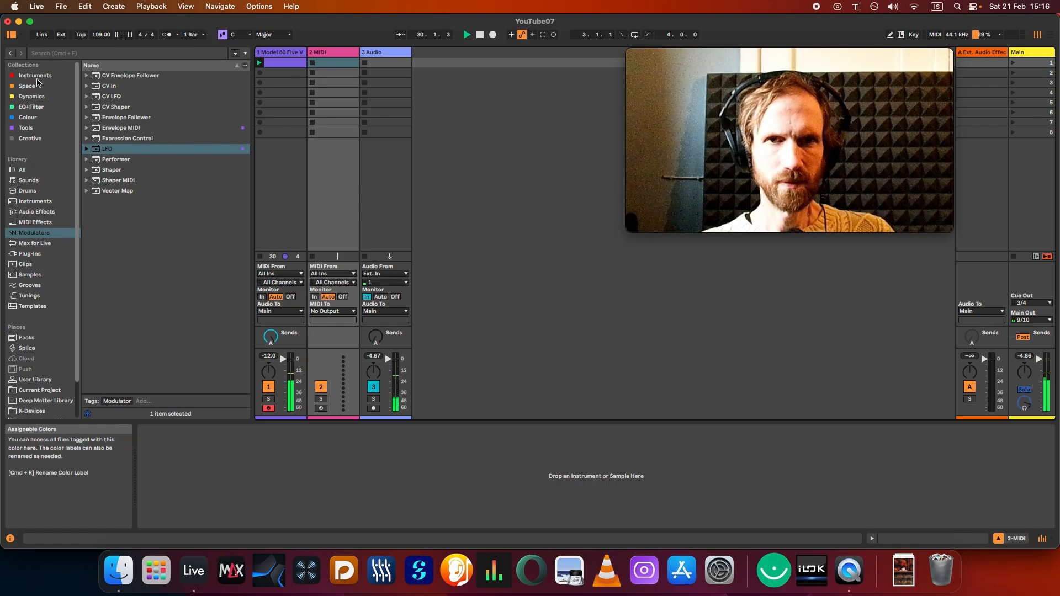
pyautogui.click(35, 76)
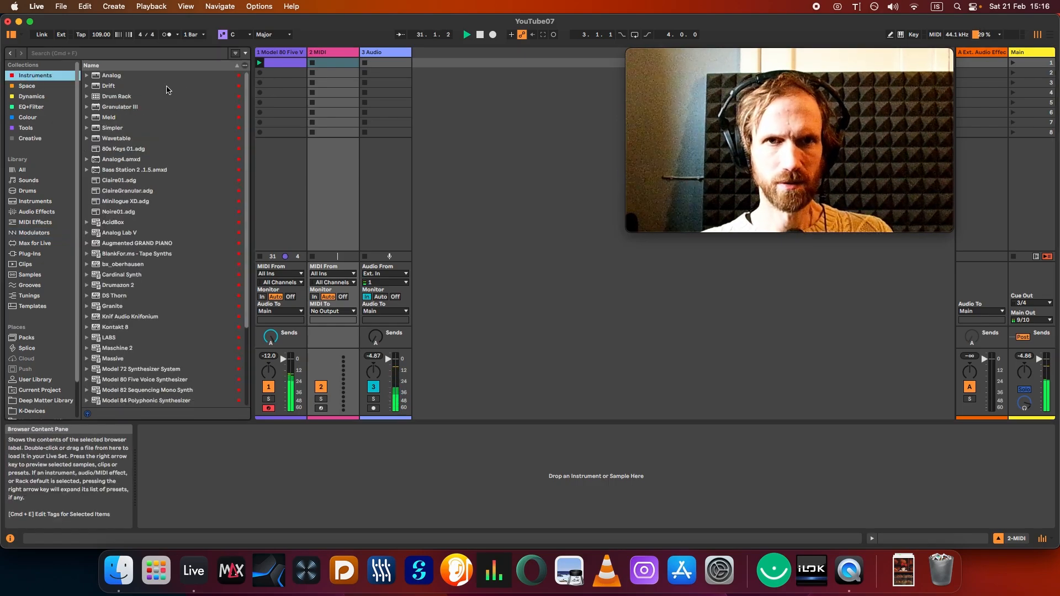
pyautogui.scroll(-1, 132, 321)
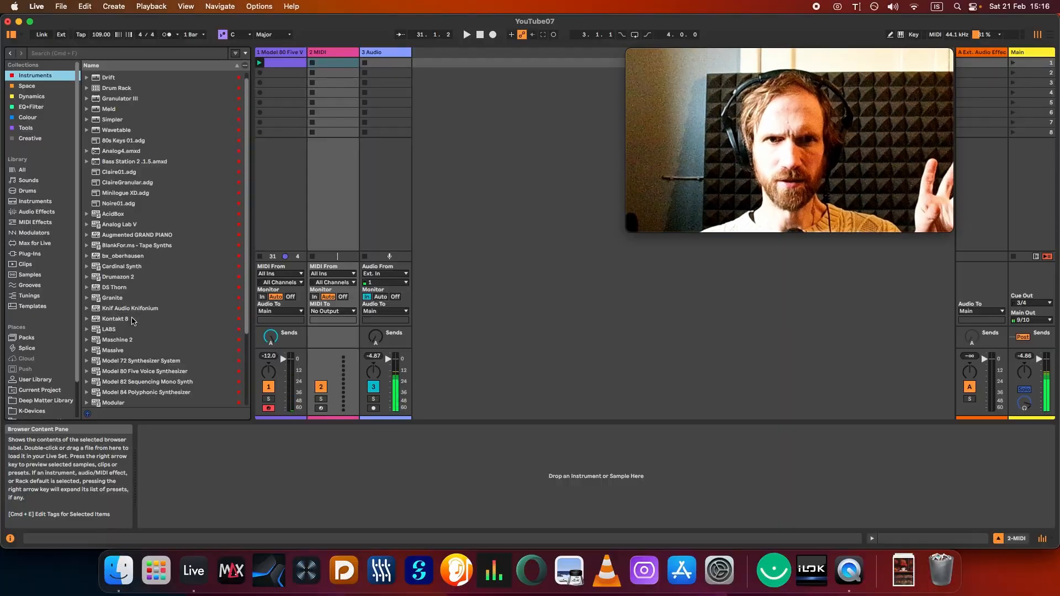
pyautogui.scroll(-5, 133, 321)
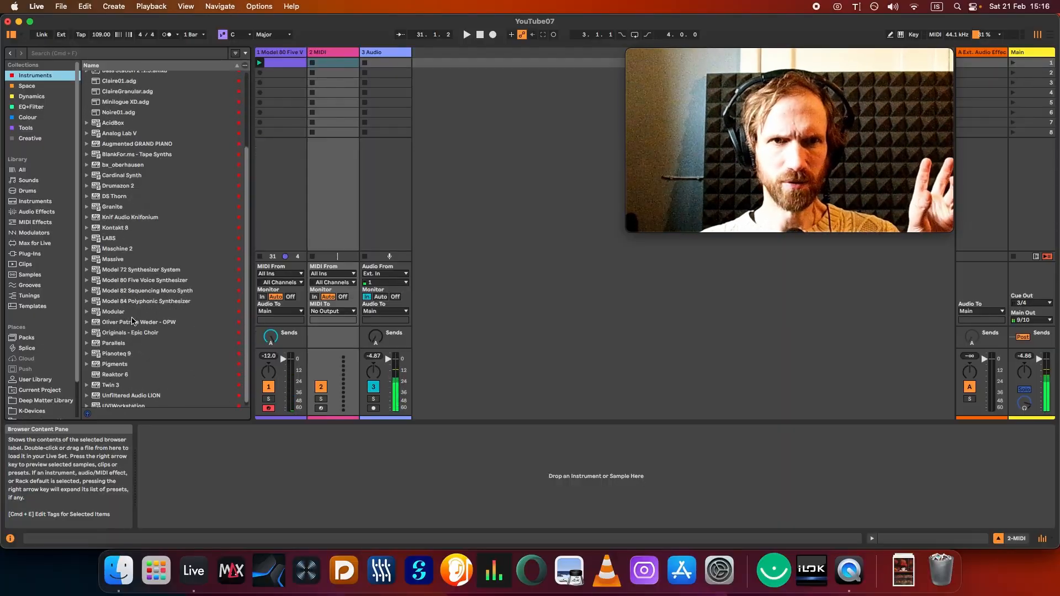
pyautogui.click(122, 353)
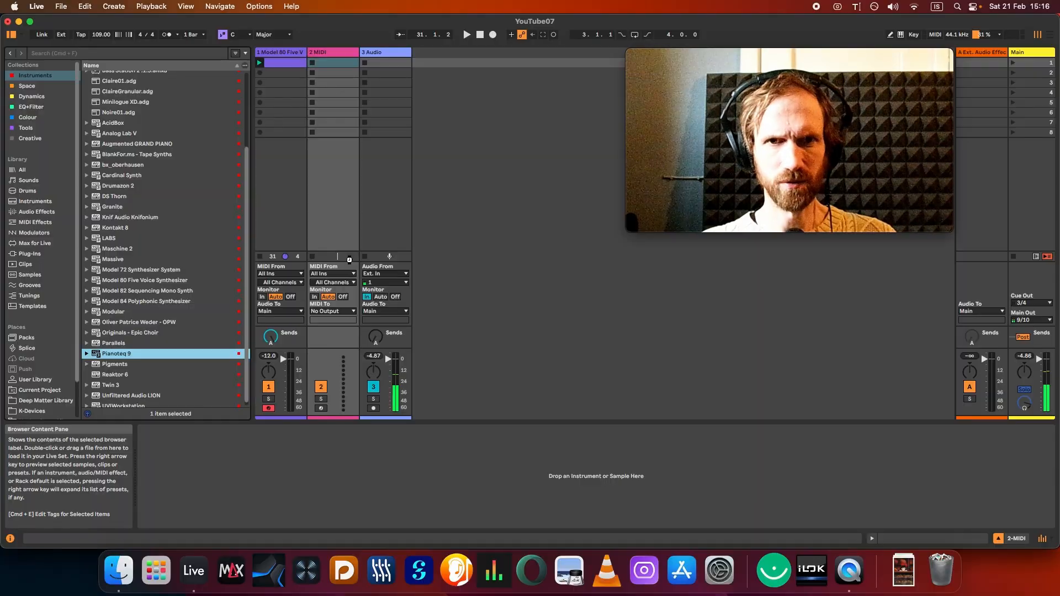
pyautogui.moveTo(349, 260); pyautogui.dragTo(350, 261)
# - Load the Shigeru Kawai SK-EX Felt IV preset in Pianoteq 9, close its window and audition the piano with the arpeggio
pyautogui.click(161, 429)
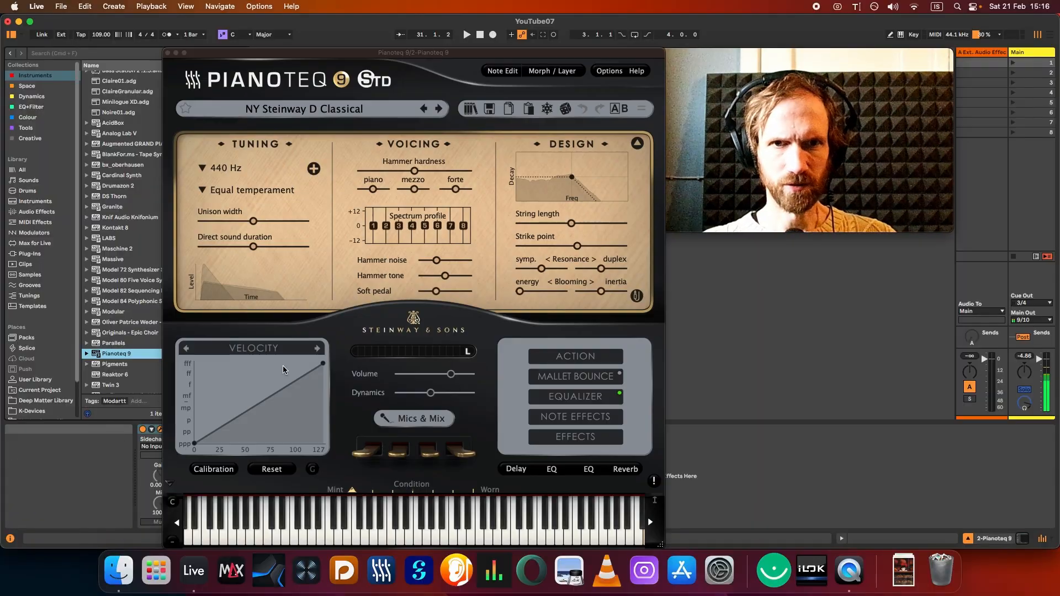
pyautogui.click(359, 110)
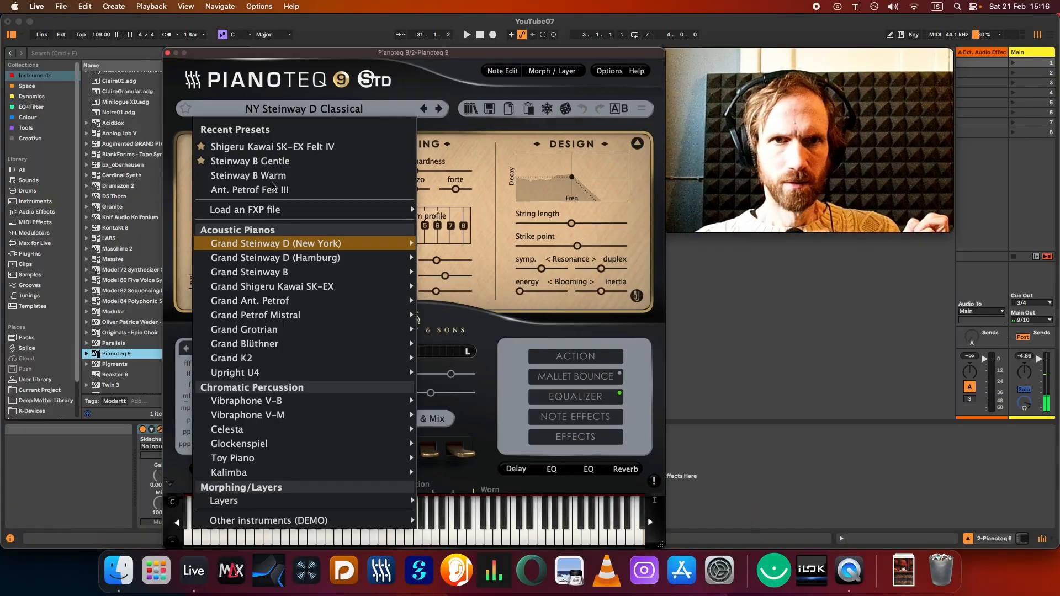
pyautogui.click(273, 147)
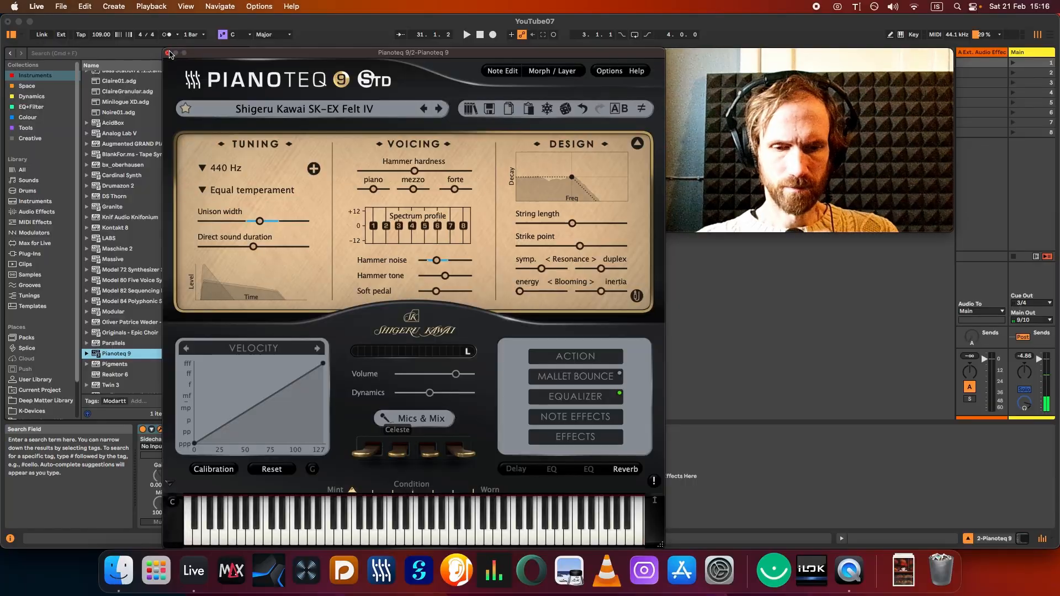
pyautogui.click(168, 53)
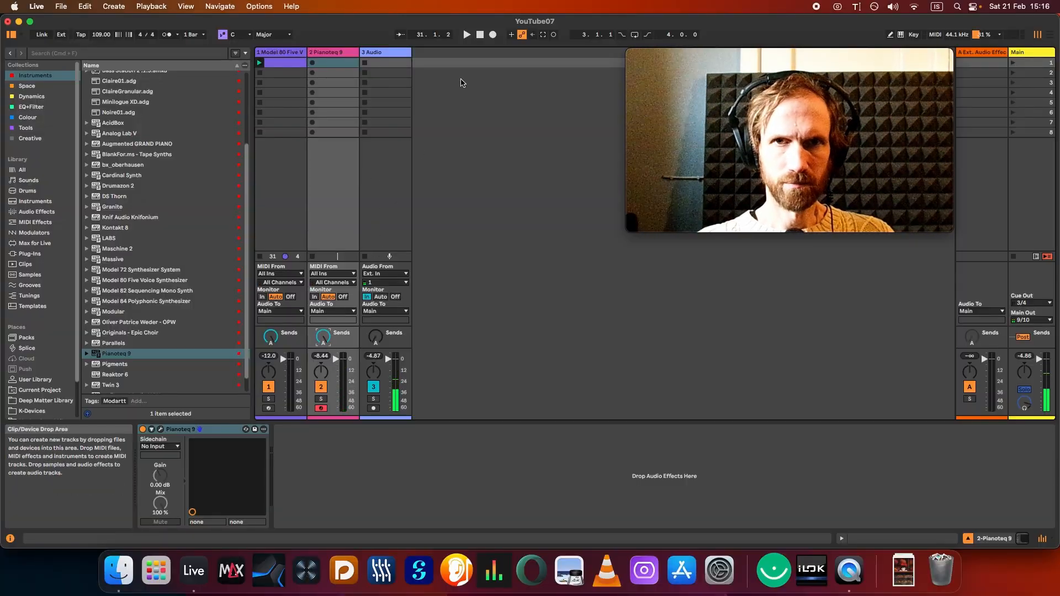
pyautogui.press('space')
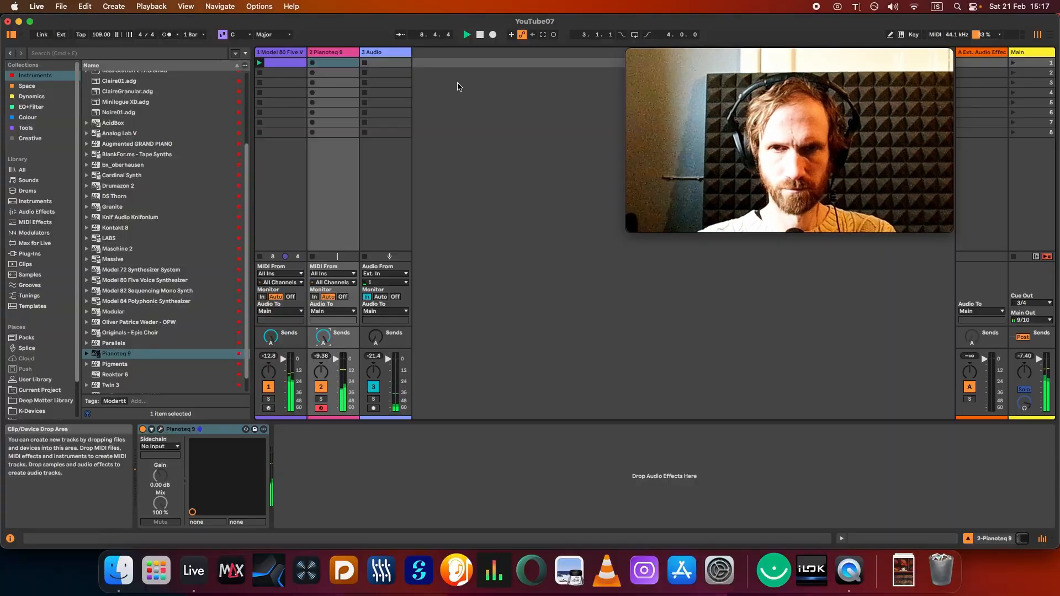
pyautogui.press('space')
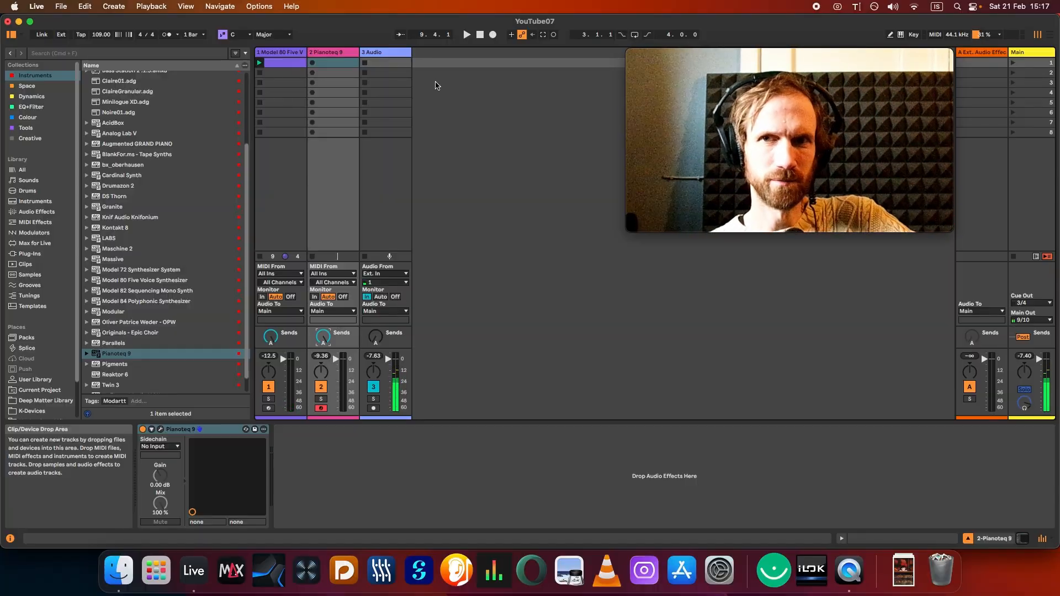
# - Review the Model 80 track's device chain, from the LFOs and EchoBoy Jr back to the Arpeggiator
pyautogui.click(286, 53)
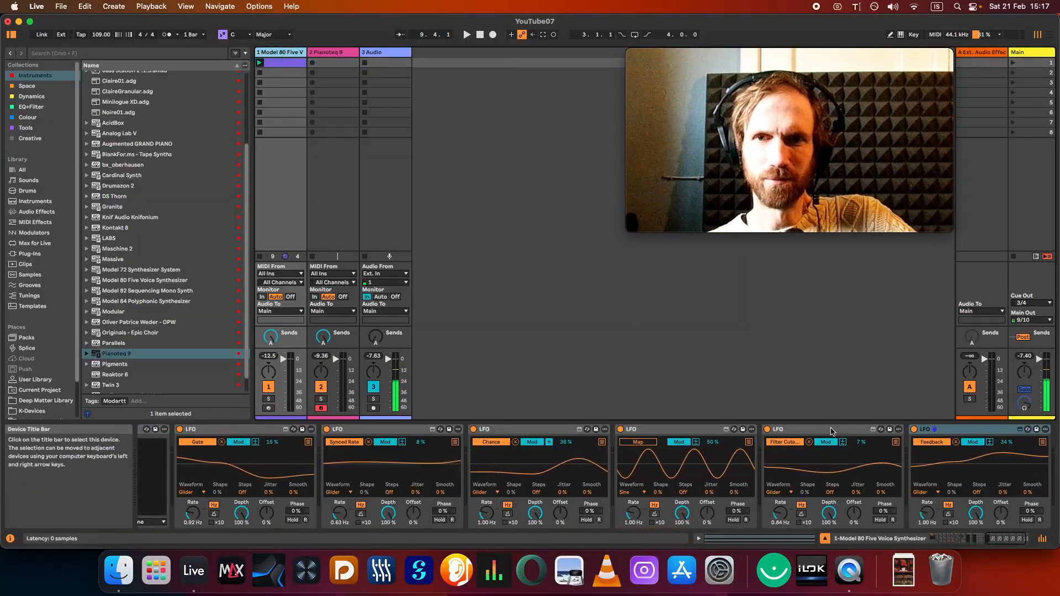
pyautogui.moveTo(997, 539); pyautogui.dragTo(982, 540)
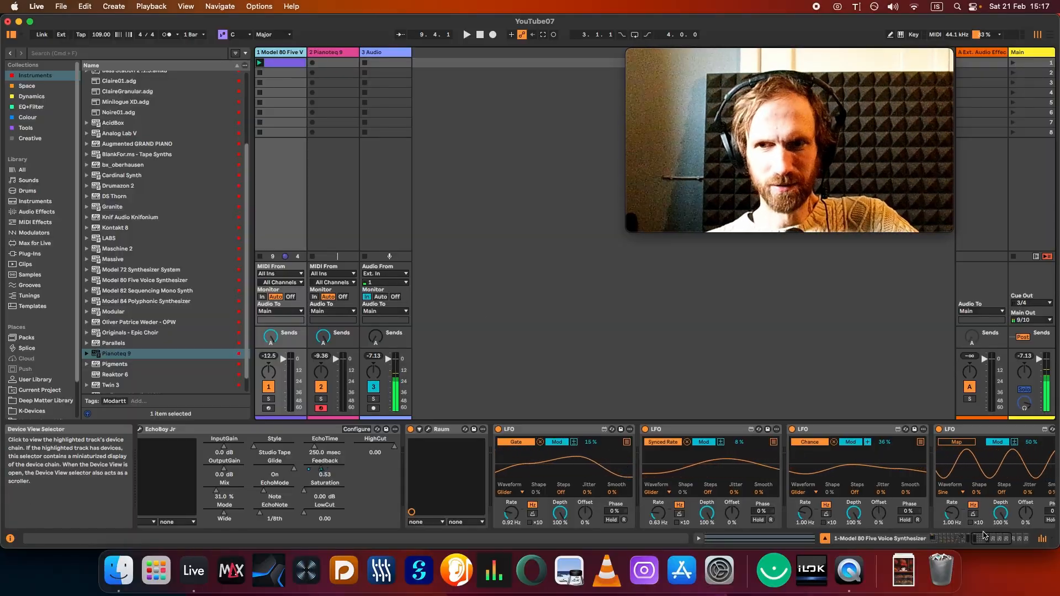
pyautogui.click(911, 540)
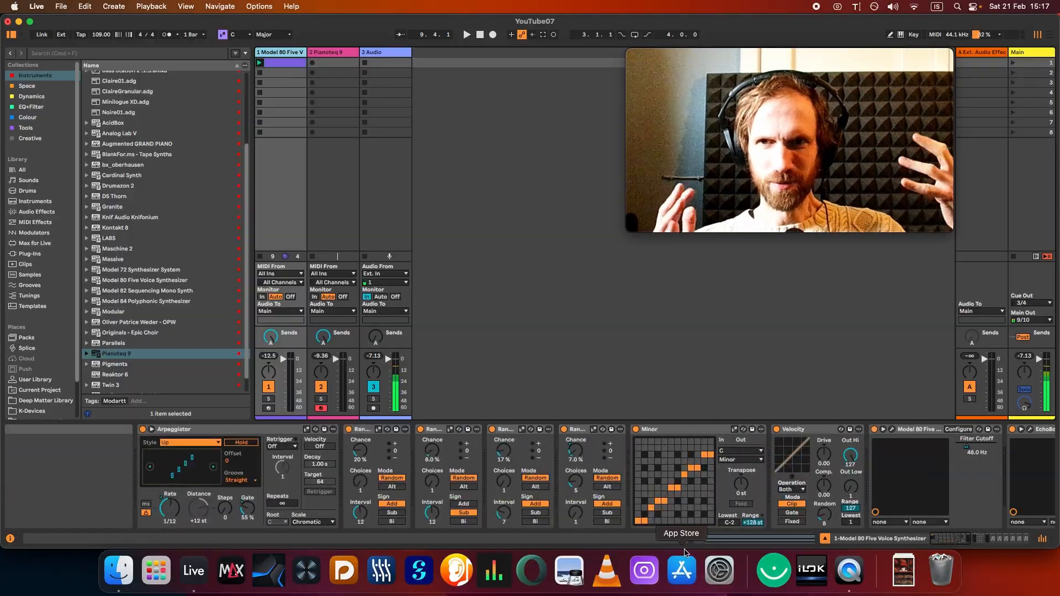